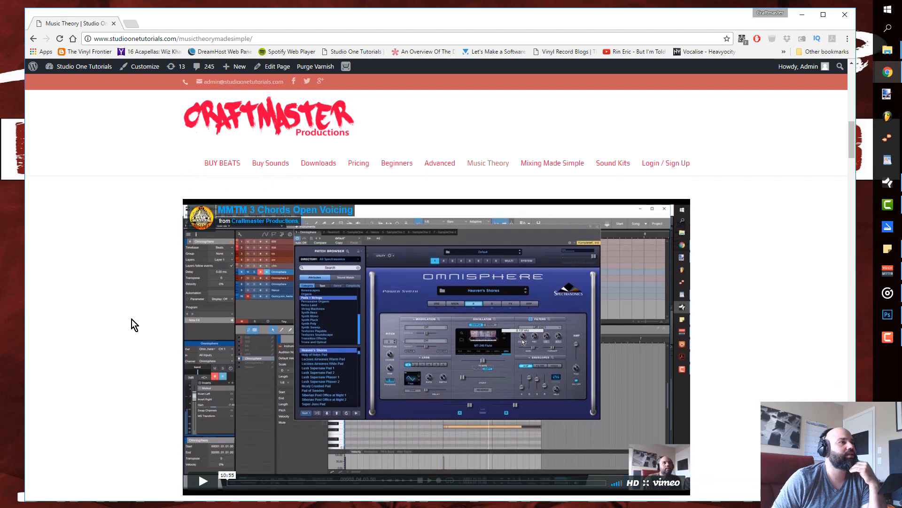
# - Look through the lesson videos on the Music Theory page down to How To Extract a Vibe With Chords
pyautogui.scroll(-5, 131, 322)
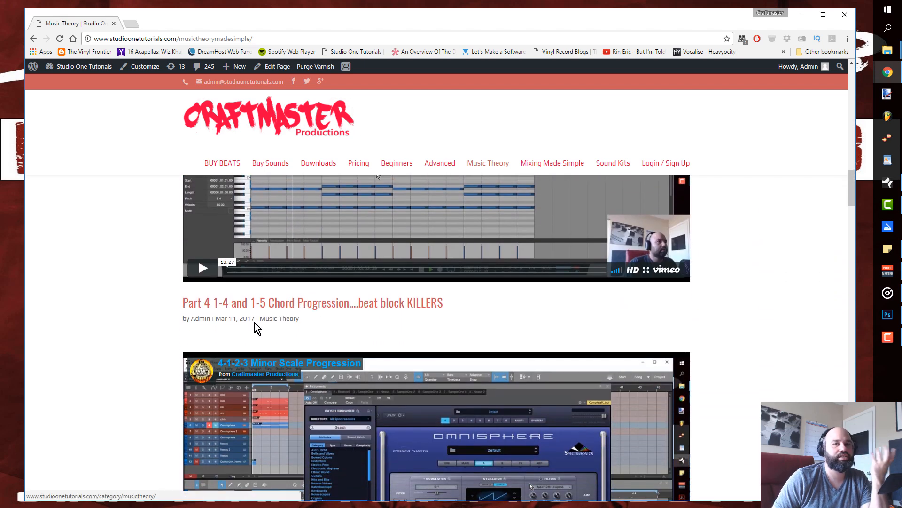
pyautogui.scroll(-5, 254, 329)
pyautogui.scroll(-4, 182, 349)
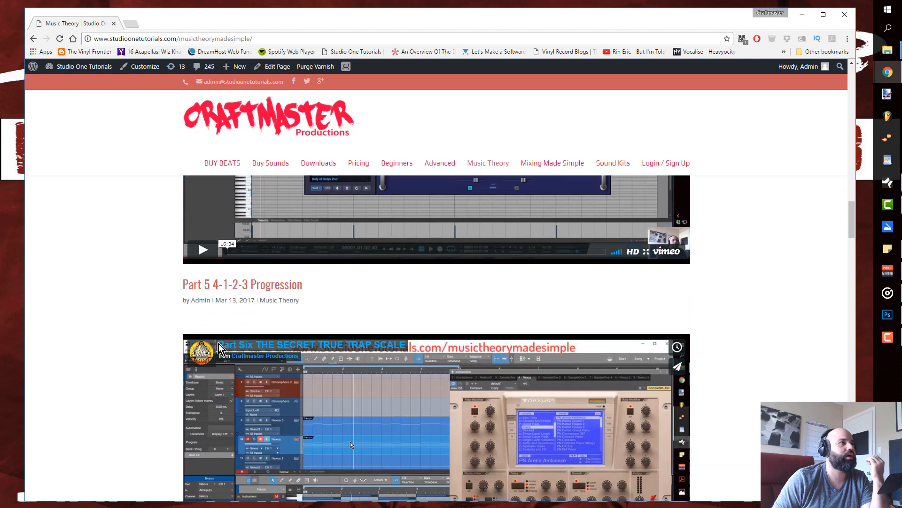
pyautogui.scroll(-7, 197, 314)
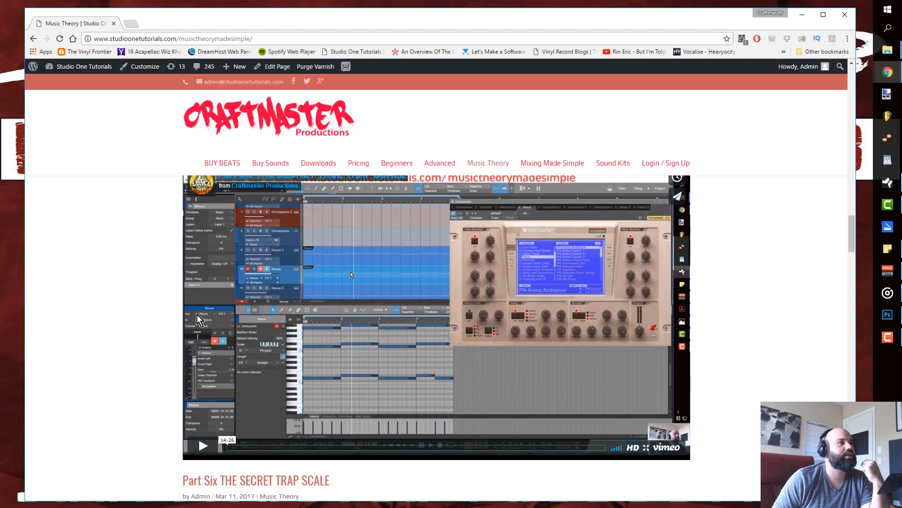
pyautogui.scroll(-3, 141, 324)
pyautogui.scroll(-3, 165, 321)
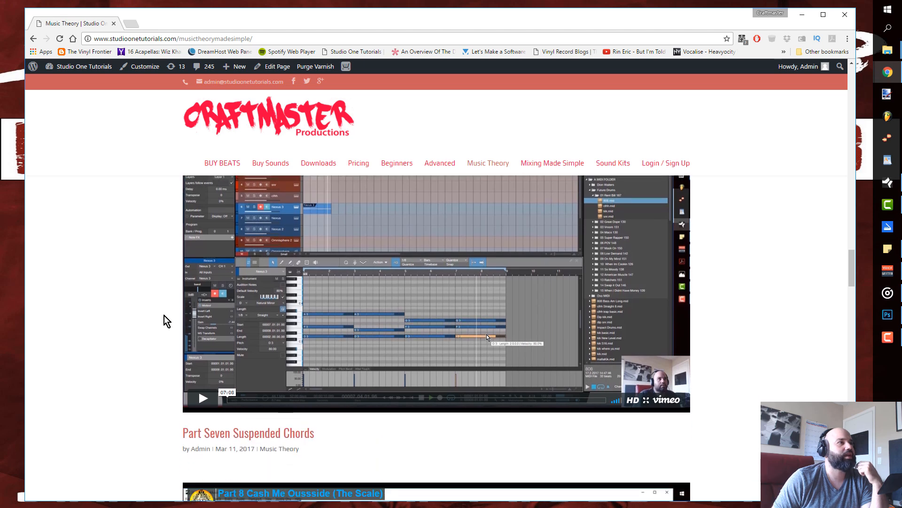
pyautogui.scroll(-2, 164, 315)
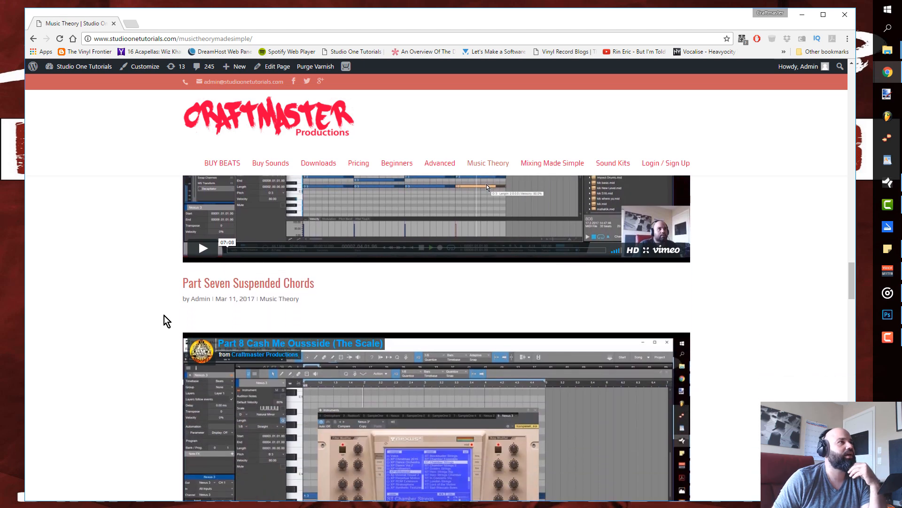
pyautogui.scroll(-4, 165, 316)
pyautogui.scroll(-6, 165, 320)
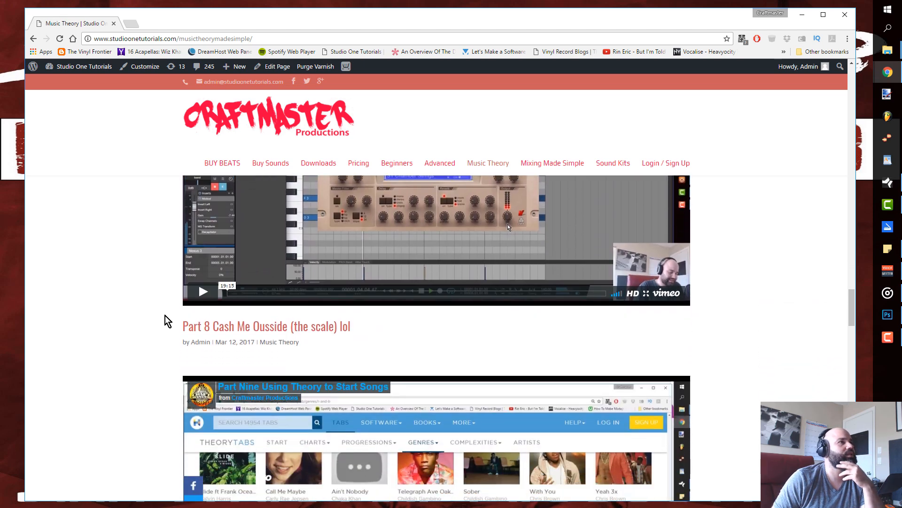
pyautogui.scroll(-1, 259, 289)
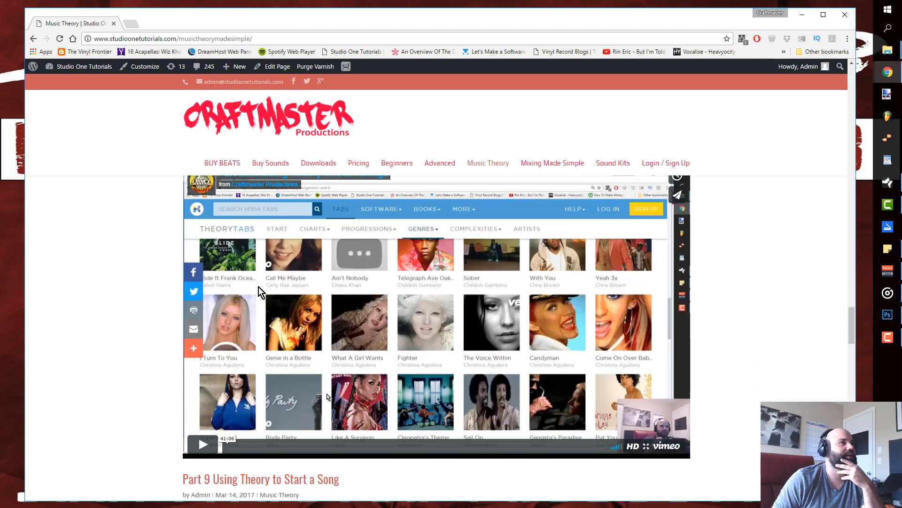
pyautogui.scroll(-8, 163, 306)
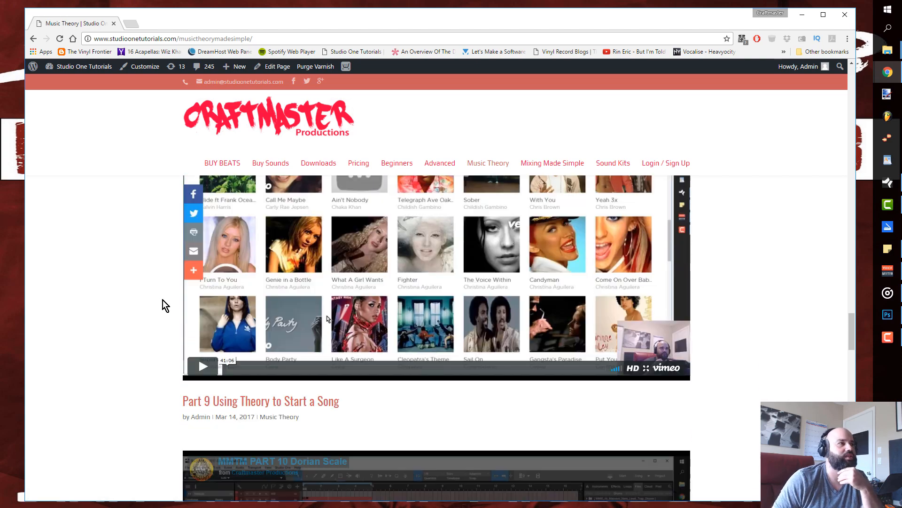
pyautogui.scroll(-7, 224, 313)
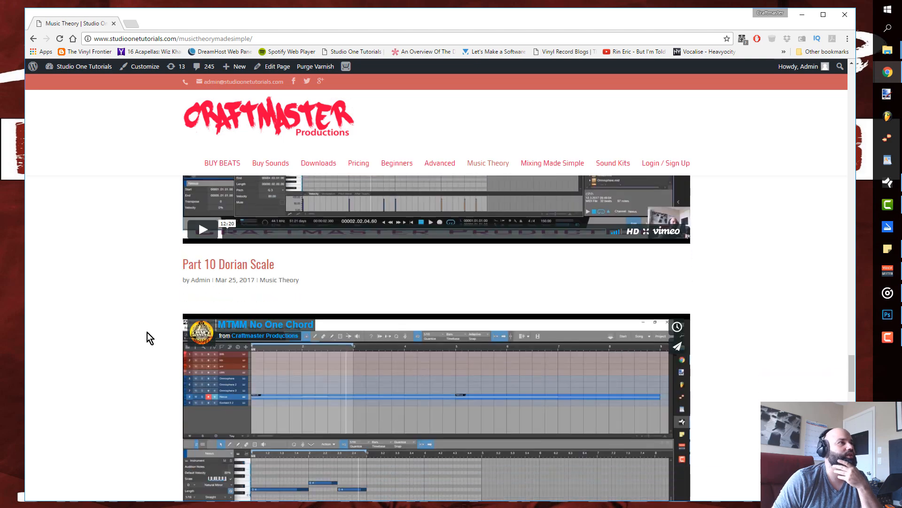
pyautogui.scroll(-2, 249, 338)
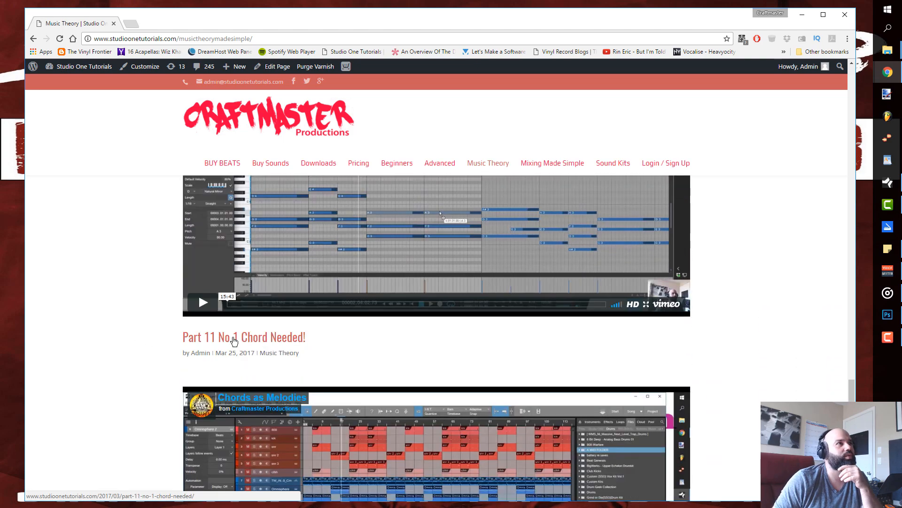
pyautogui.scroll(-3, 148, 337)
pyautogui.scroll(-2, 149, 337)
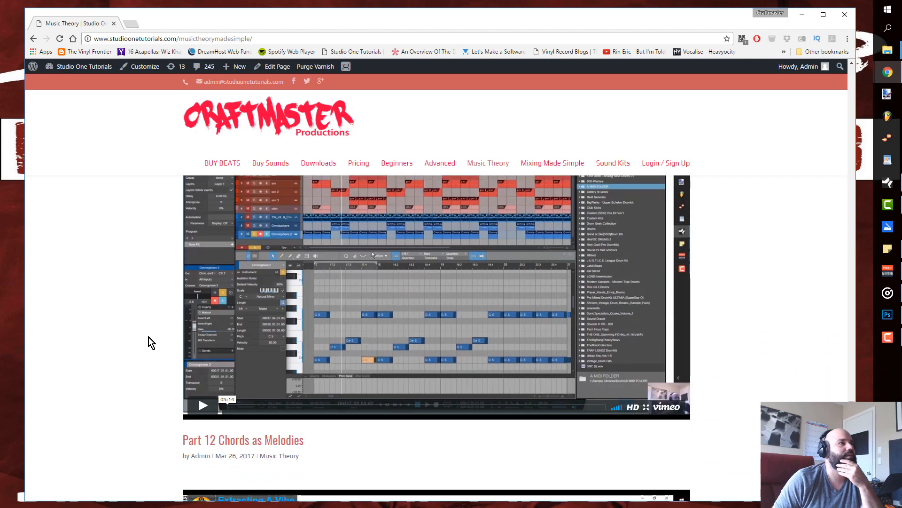
pyautogui.scroll(-3, 226, 413)
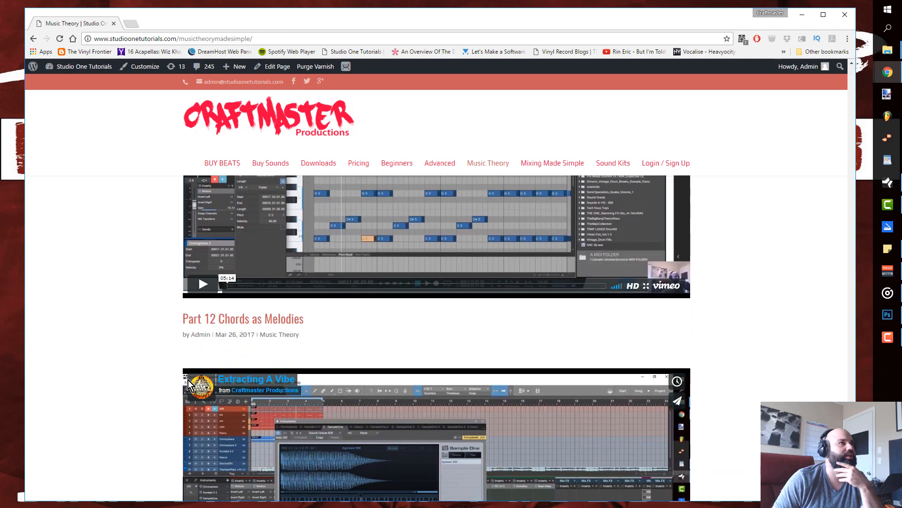
pyautogui.scroll(-3, 171, 447)
pyautogui.scroll(-3, 171, 436)
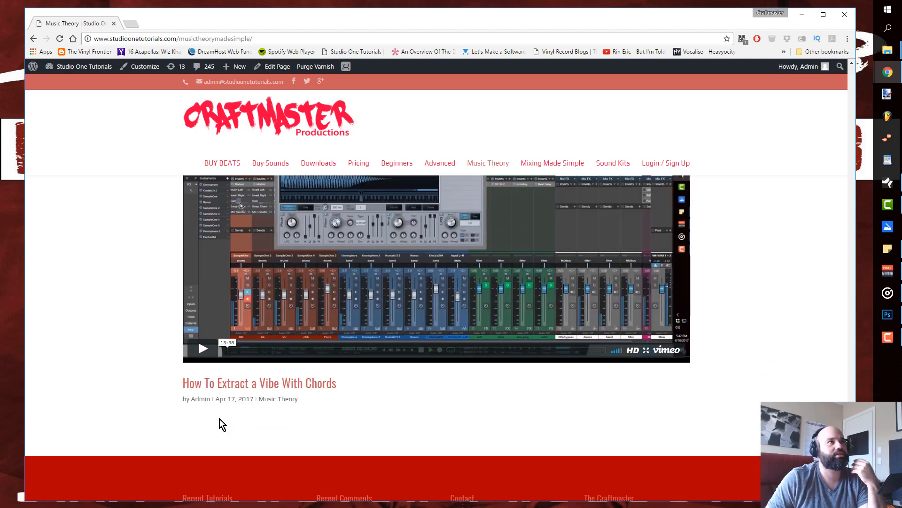
pyautogui.scroll(12, 330, 347)
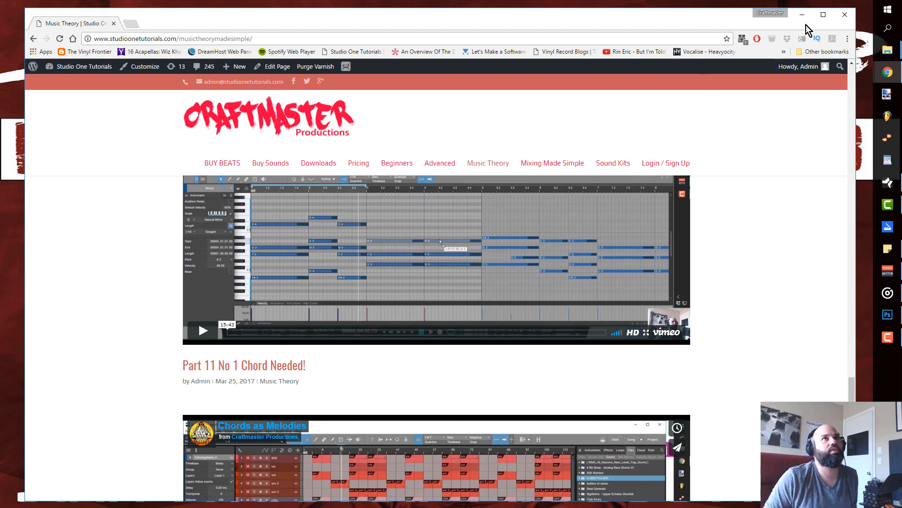
# - Switch from the browser to Studio One and play the drum loop with the straight hi-hat pattern from the start
pyautogui.click(802, 15)
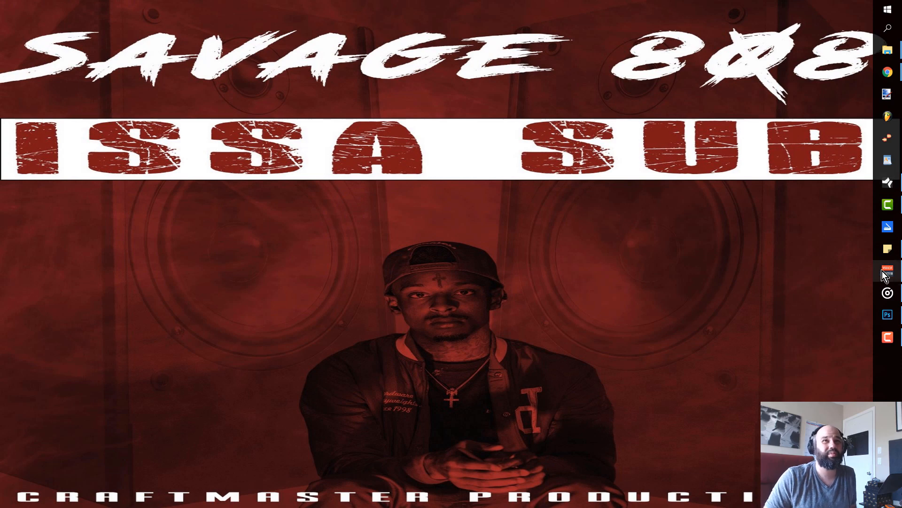
pyautogui.click(890, 183)
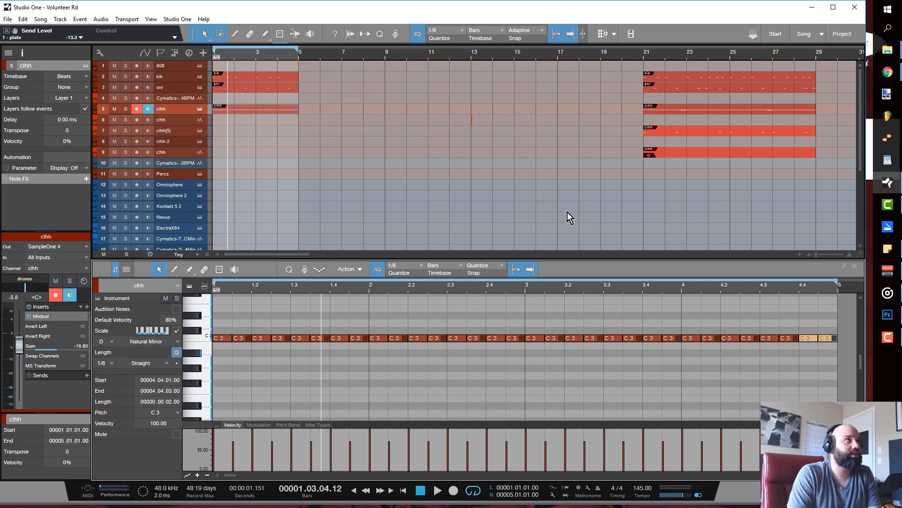
pyautogui.press(',')
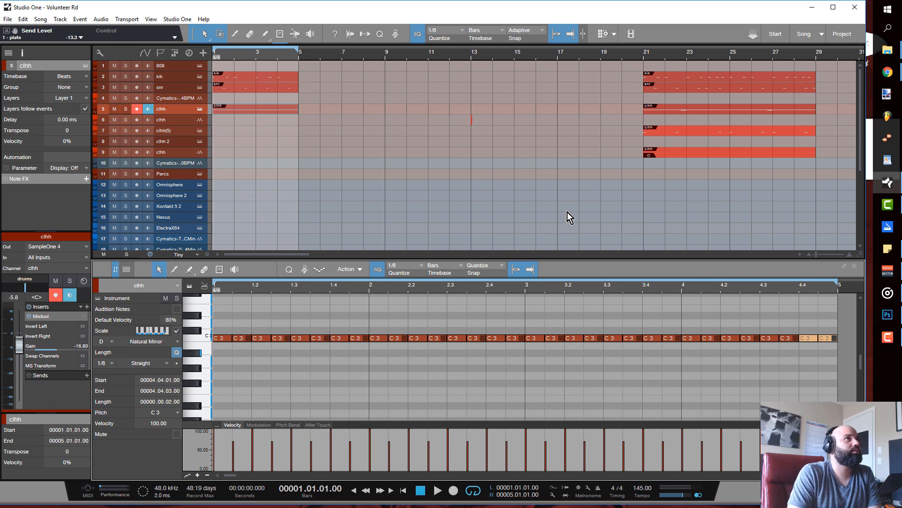
pyautogui.press('space')
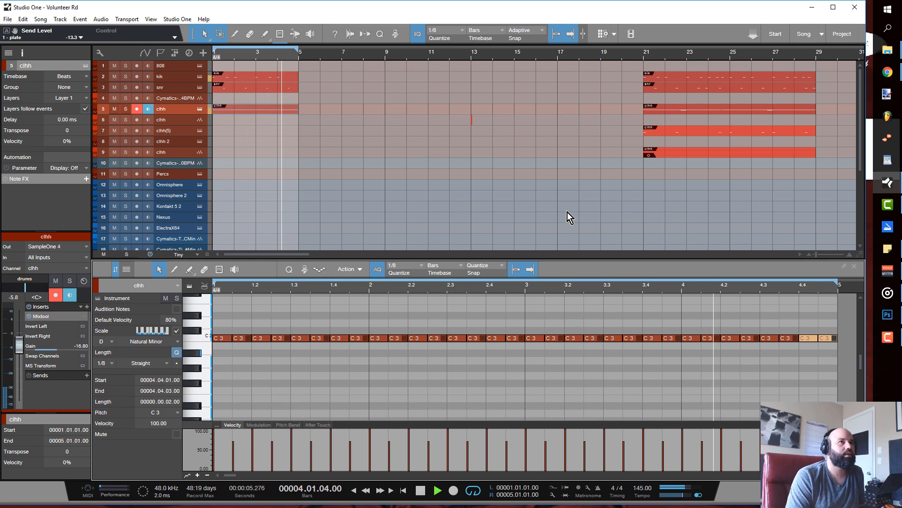
pyautogui.press('space')
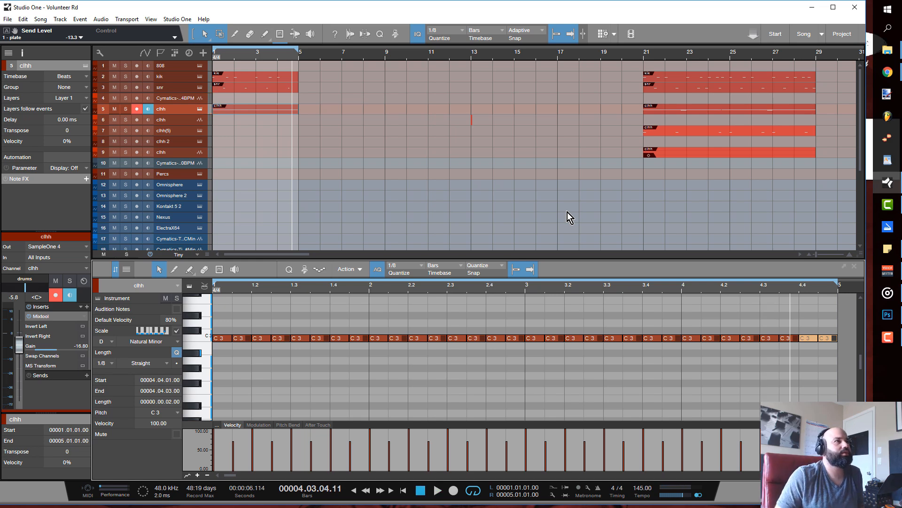
# - Set the quantize value to 1/32 triplet and split the clhh note at 1.2.3 at the grid into a roll
pyautogui.click(282, 338)
pyautogui.hotkey('alt', 't')
pyautogui.press('q')
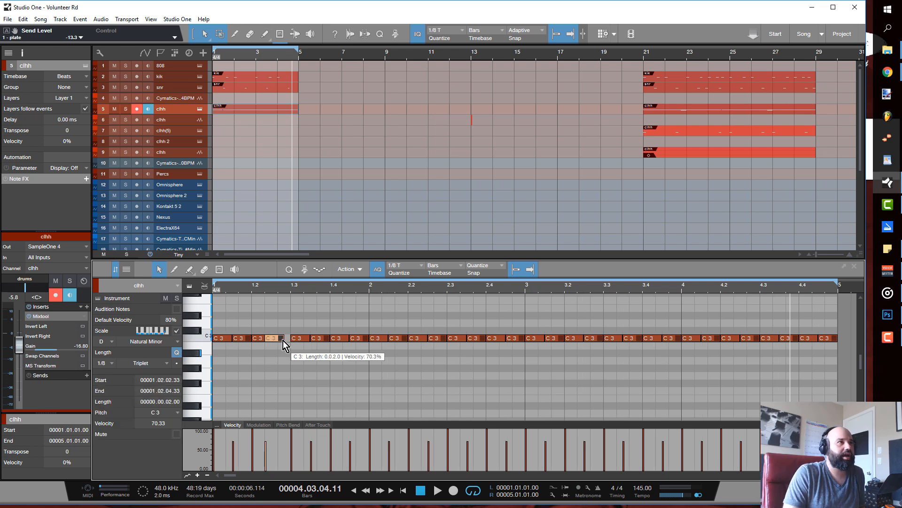
pyautogui.press('6')
pyautogui.press('q')
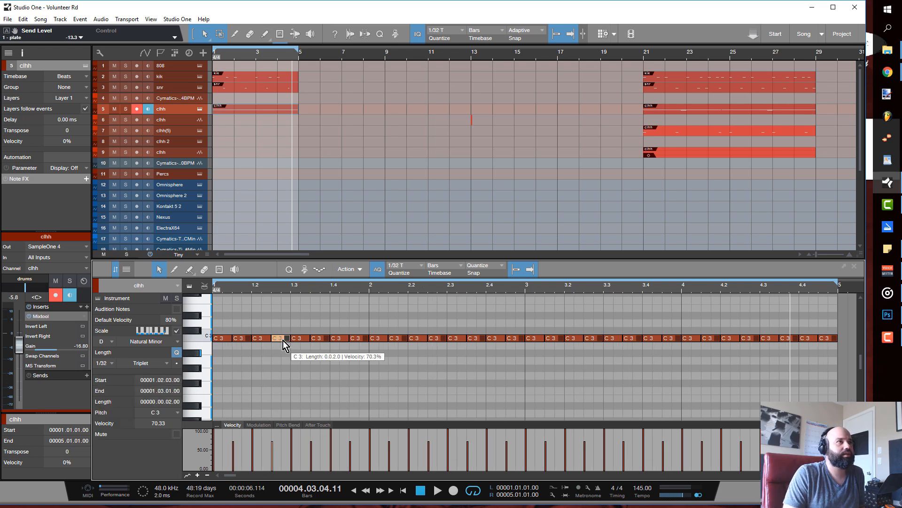
pyautogui.hotkey('alt', 'shift', 'x')
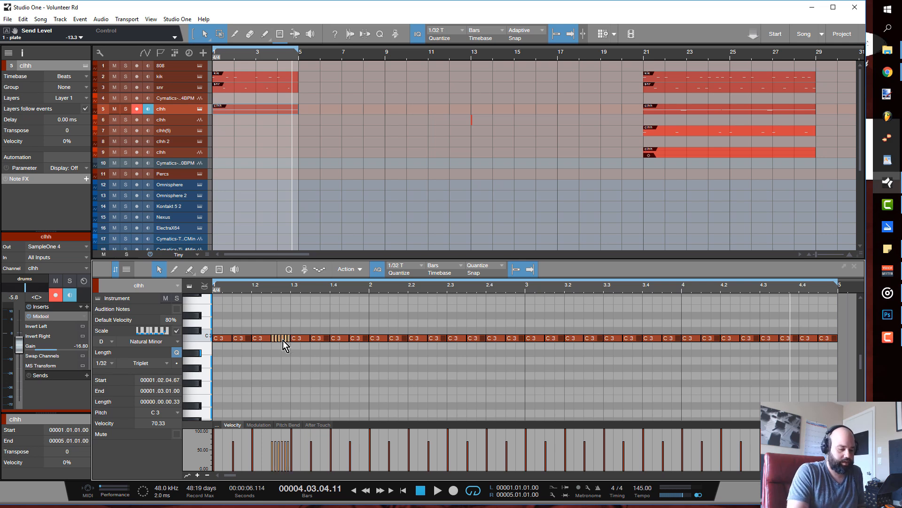
# - Play the loop from the start to hear the hi-hat roll in bar 1
pyautogui.press(',')
pyautogui.press('space')
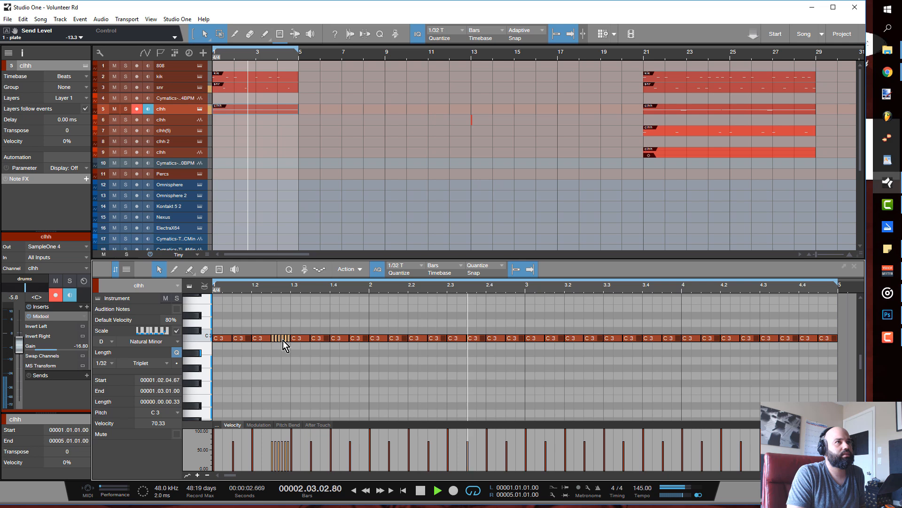
pyautogui.press('space')
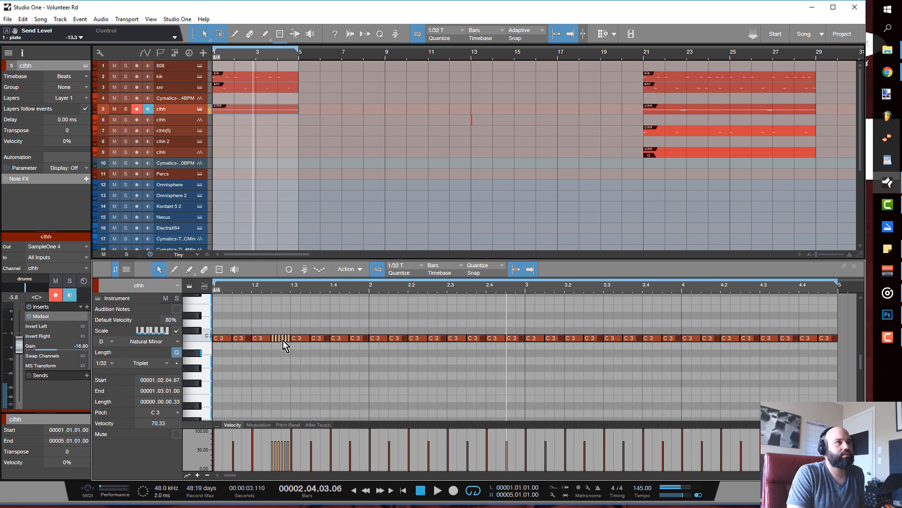
# - Split the clhh note at 2.4.1 at the grid into a 1/32 triplet roll
pyautogui.click(497, 339)
pyautogui.hotkey('alt', 'x')
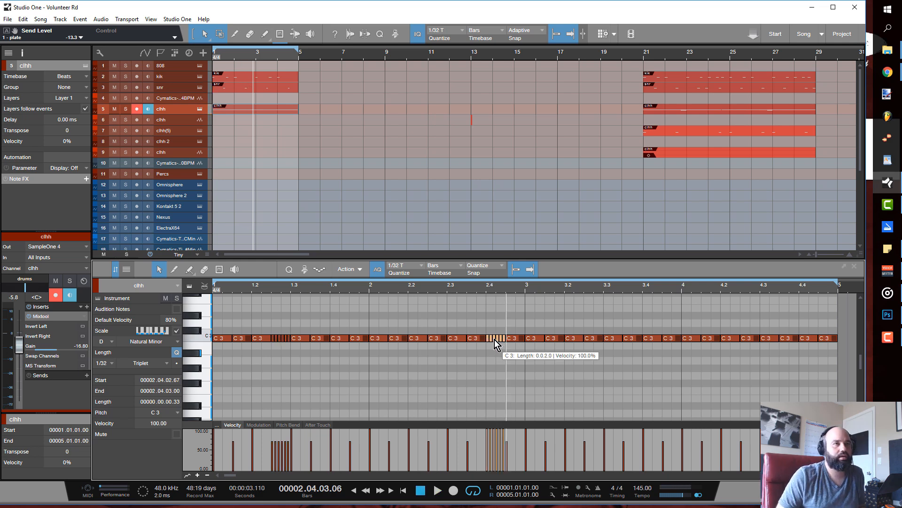
pyautogui.click(594, 398)
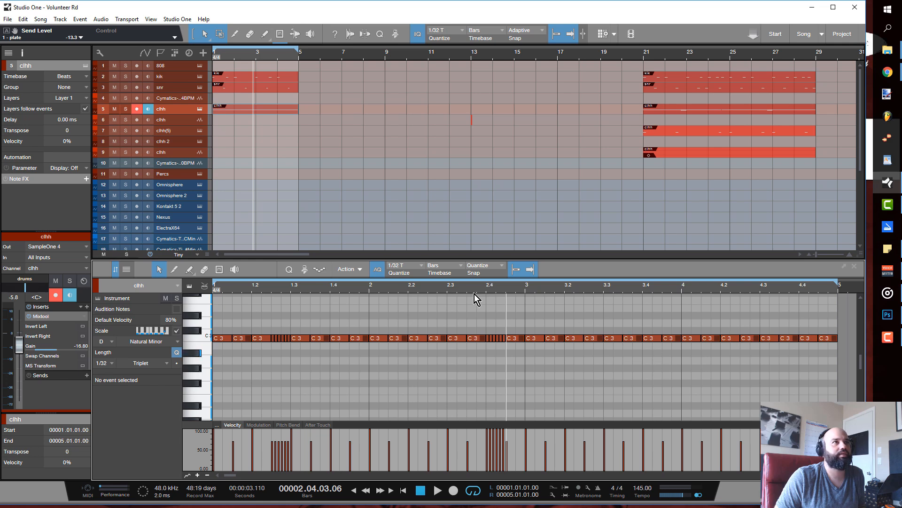
# - Set the quantize value to 1/16 triplet and split the clhh note at 3.3.1 at the grid
pyautogui.click(420, 269)
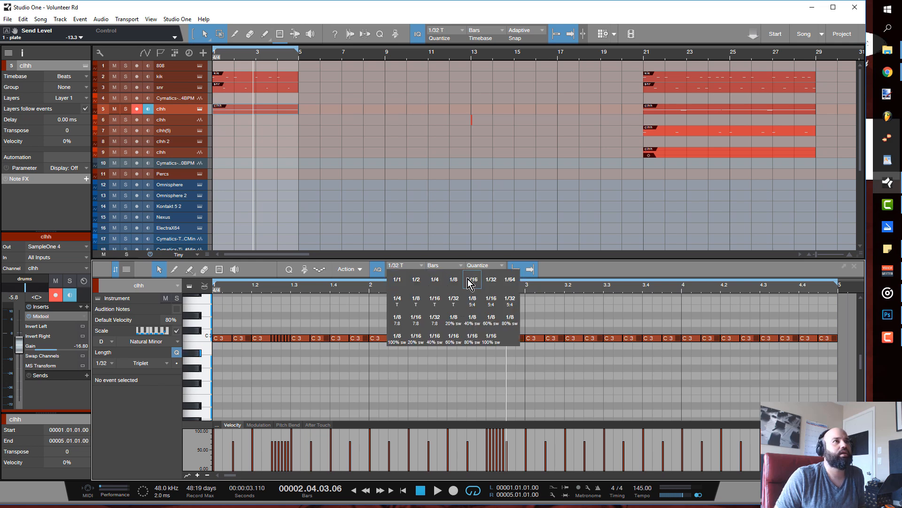
pyautogui.click(441, 302)
pyautogui.click(613, 338)
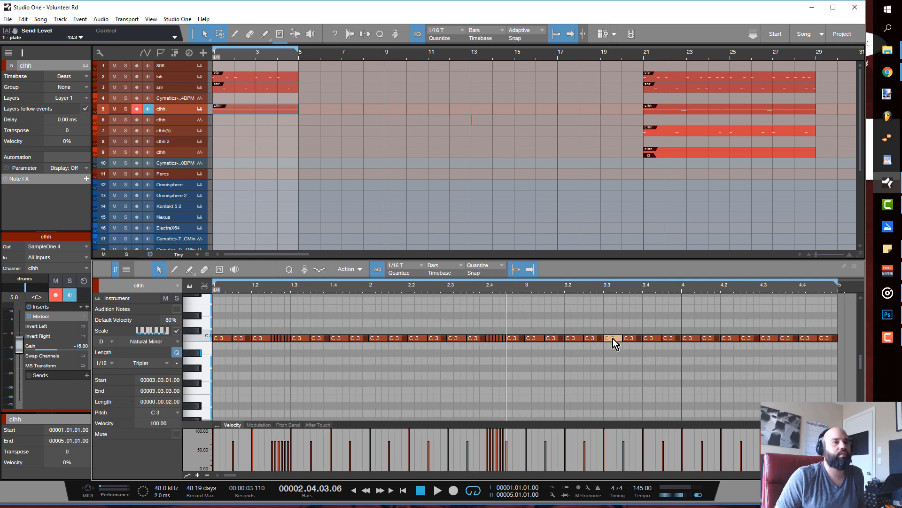
pyautogui.hotkey('ctrl', 'alt', 'x')
# - Play the loop from the start and, during playback, split the clhh note at 4.3.3 into a 1/32 triplet roll
pyautogui.press('Home')
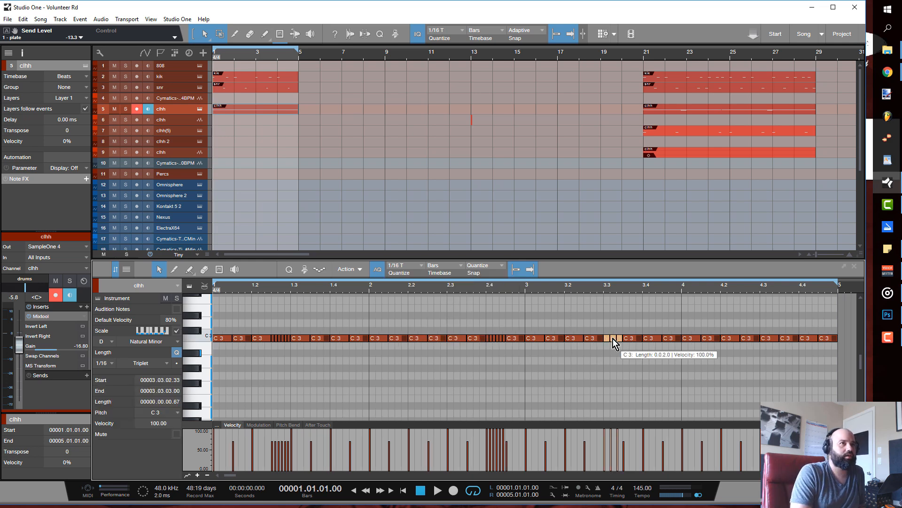
pyautogui.press('space')
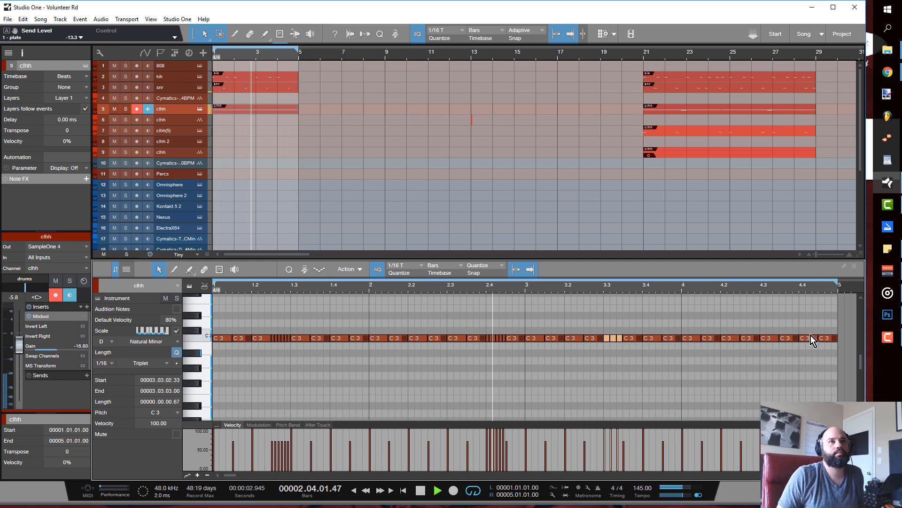
pyautogui.click(791, 340)
pyautogui.hotkey('alt', '6')
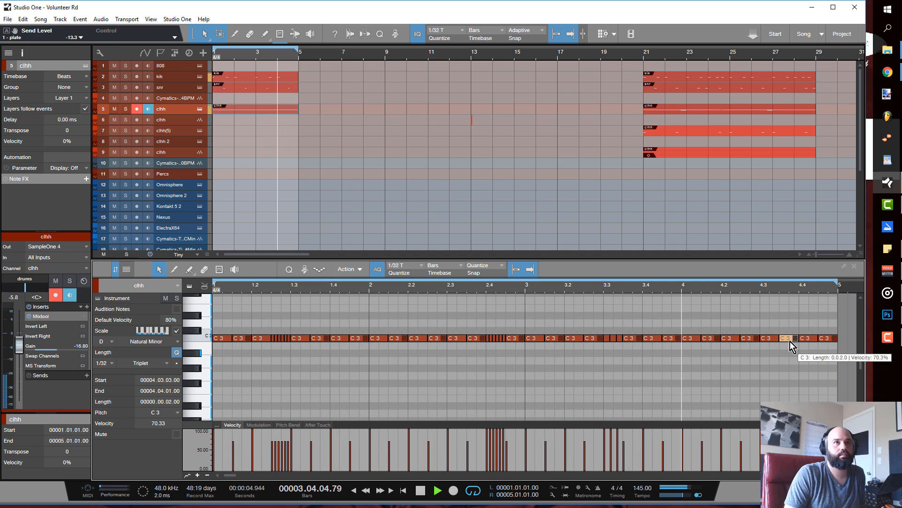
pyautogui.hotkey('alt', 'x')
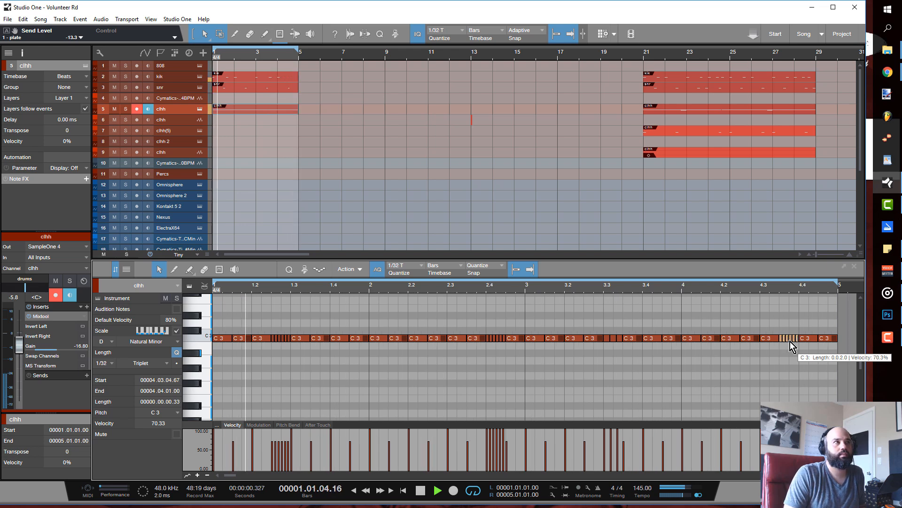
pyautogui.press('space')
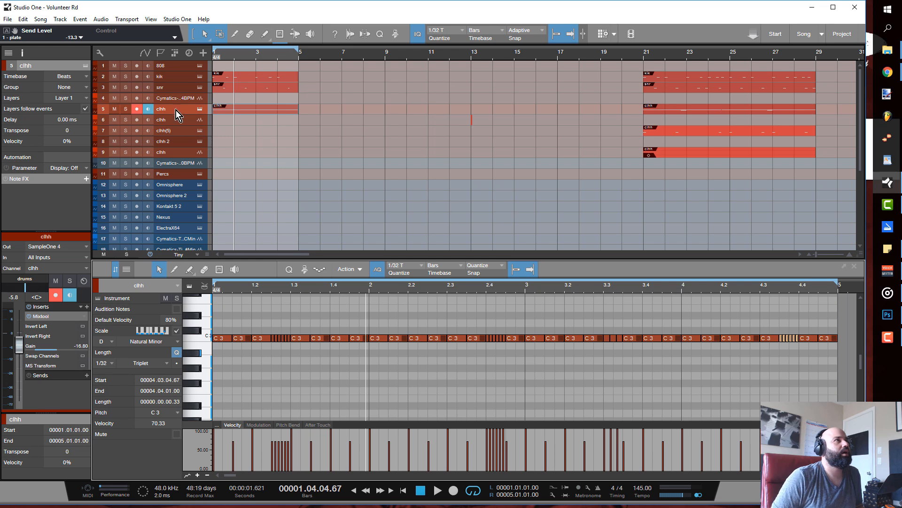
# - Move the clhh instrument track directly below the snr track and show the sample file browser
pyautogui.moveTo(175, 110); pyautogui.dragTo(177, 97)
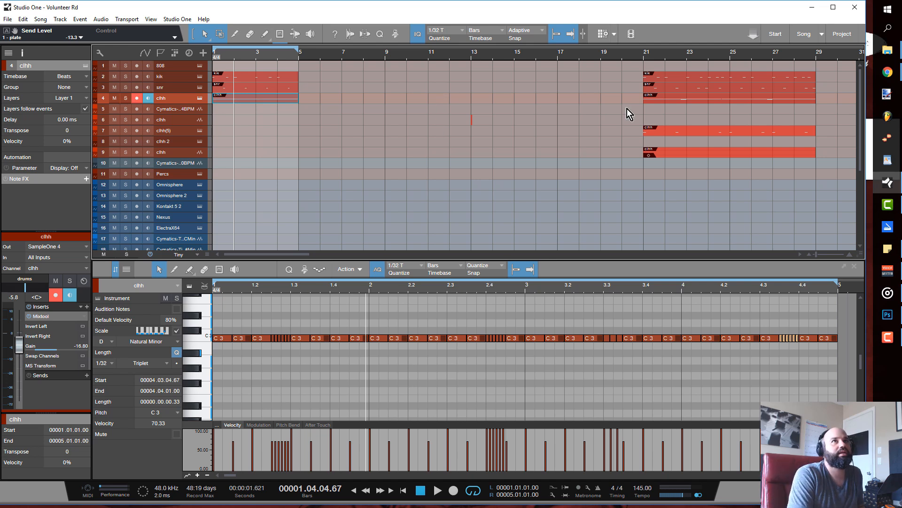
pyautogui.press('F5')
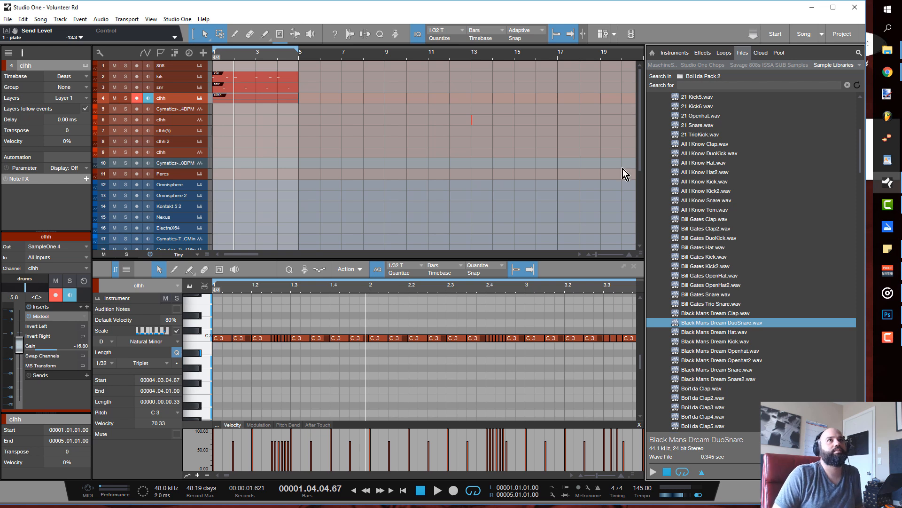
# - Collapse the Official_Boi-1da_Soundkit_v2 folder, check the Cymatics folder, and expand the Drums folder in the sample libraries
pyautogui.scroll(8, 840, 207)
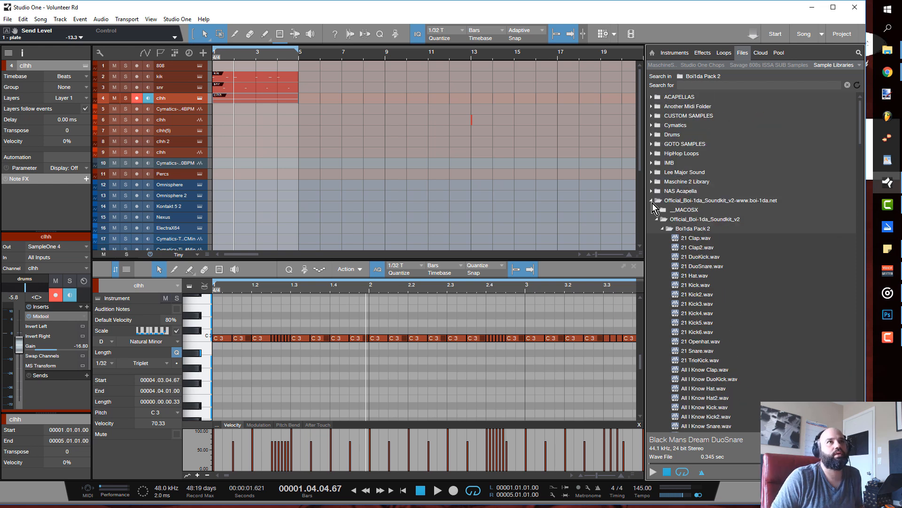
pyautogui.click(651, 201)
pyautogui.click(651, 125)
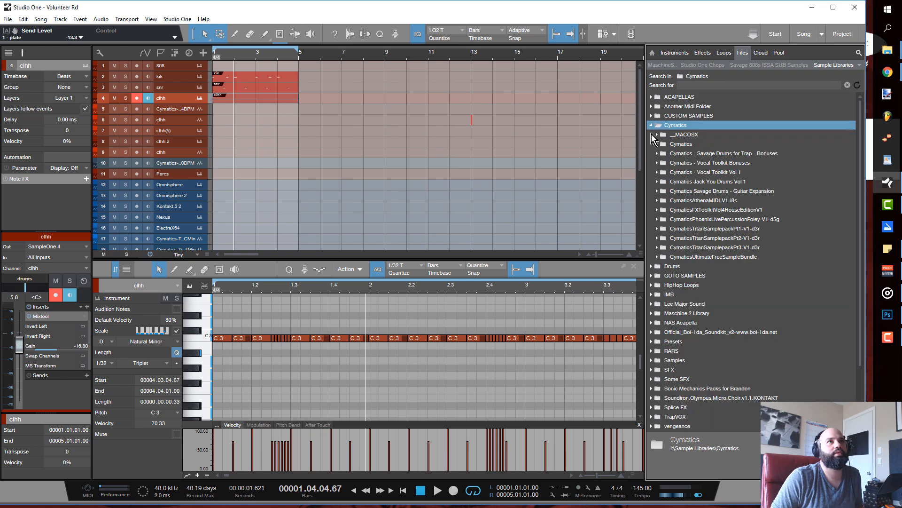
pyautogui.scroll(-3, 660, 167)
pyautogui.scroll(3, 661, 167)
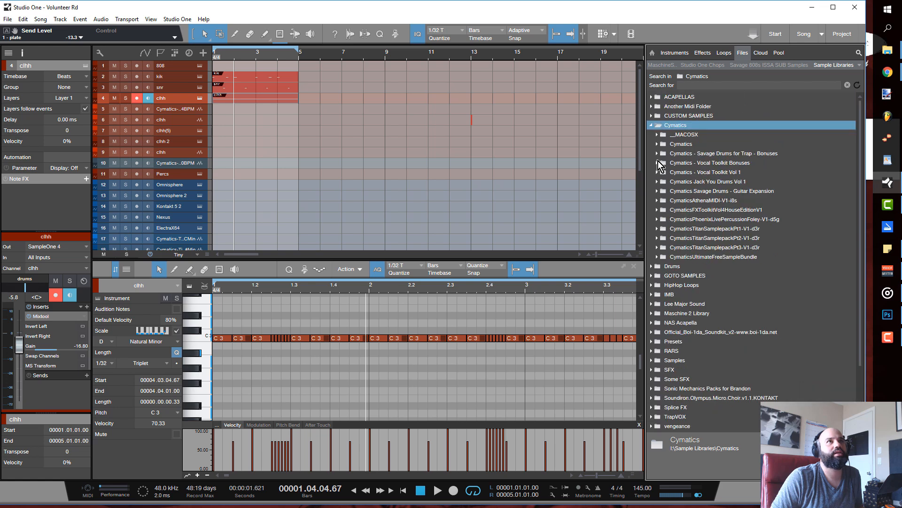
pyautogui.click(651, 126)
pyautogui.click(651, 135)
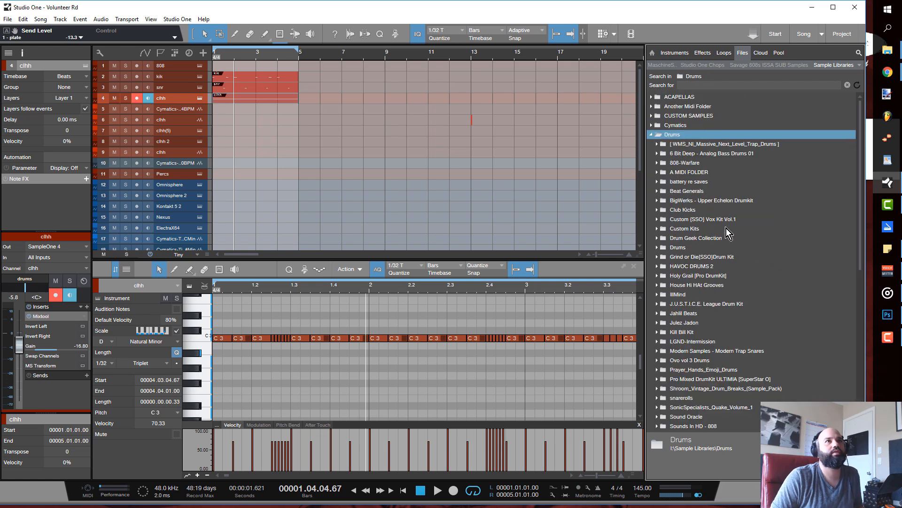
pyautogui.scroll(-2, 740, 239)
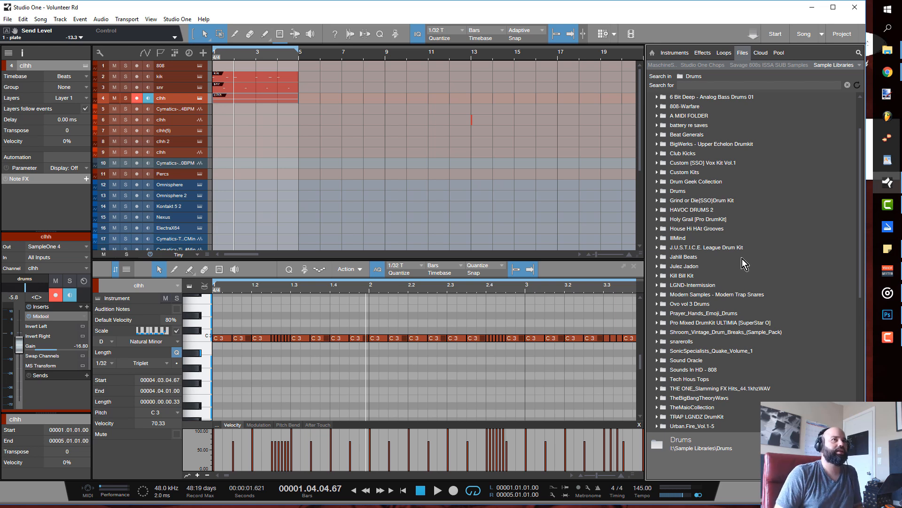
# - Expand the Julez Jadon folder down to the PercLoops folder inside Hot_Sauce_Perc_Pack_V1
pyautogui.click(656, 267)
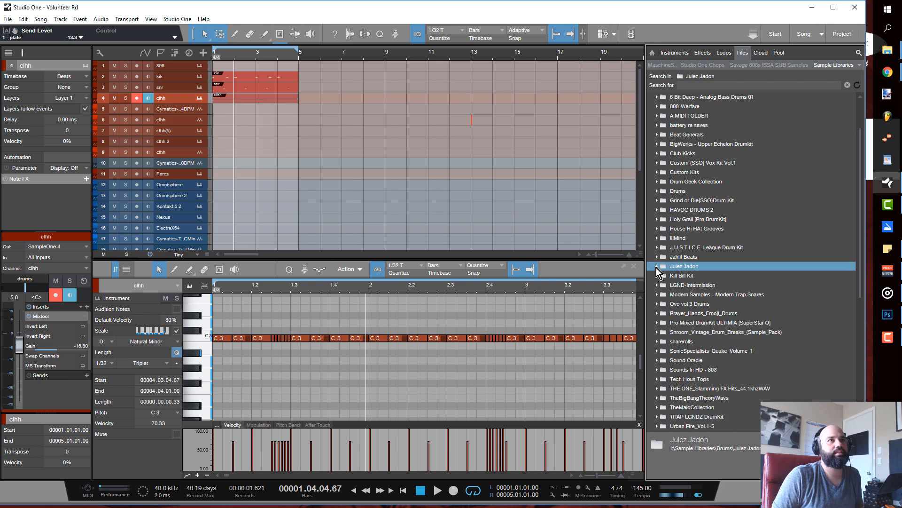
pyautogui.click(656, 267)
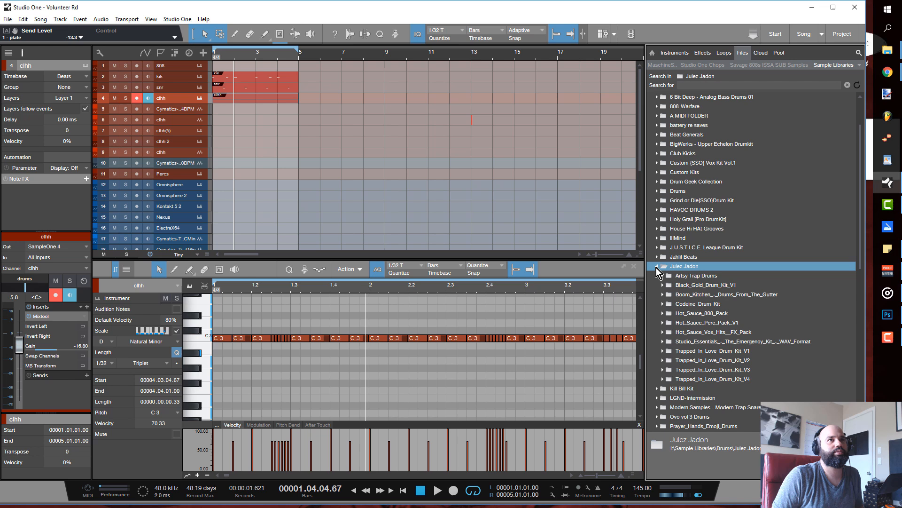
pyautogui.doubleClick(664, 323)
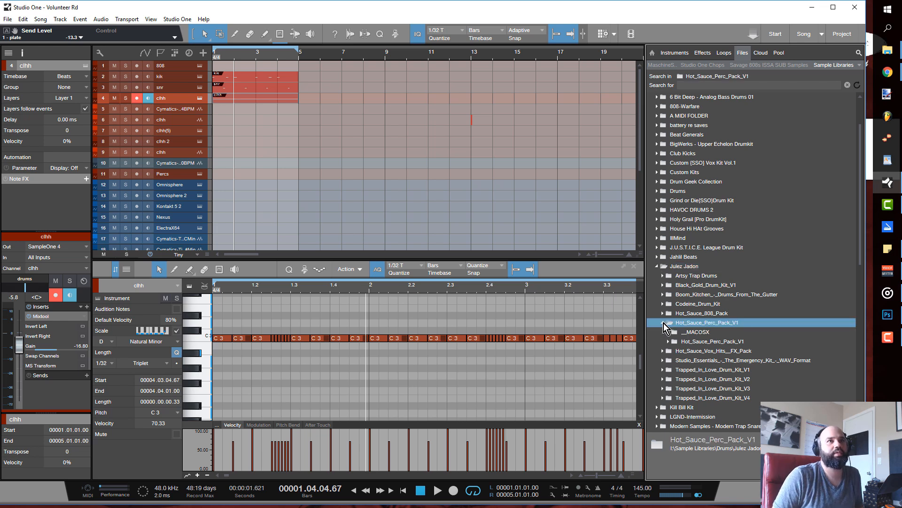
pyautogui.doubleClick(670, 286)
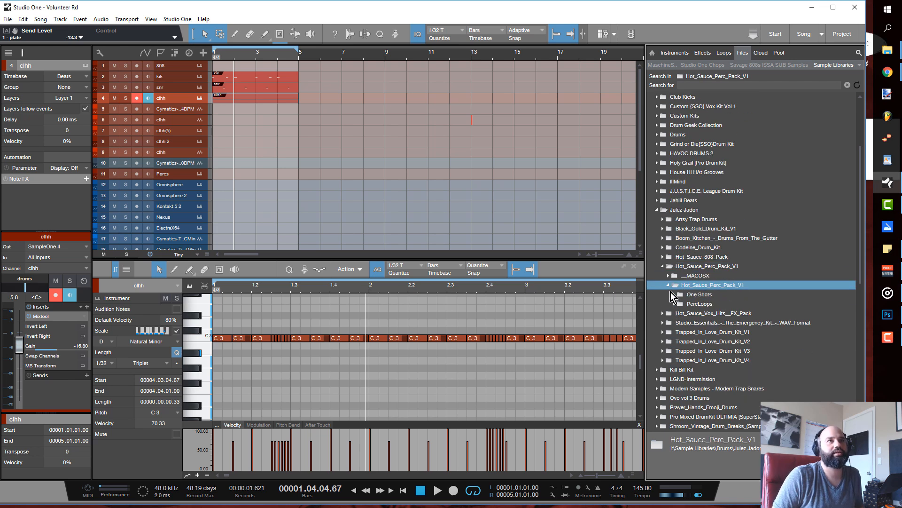
pyautogui.doubleClick(673, 303)
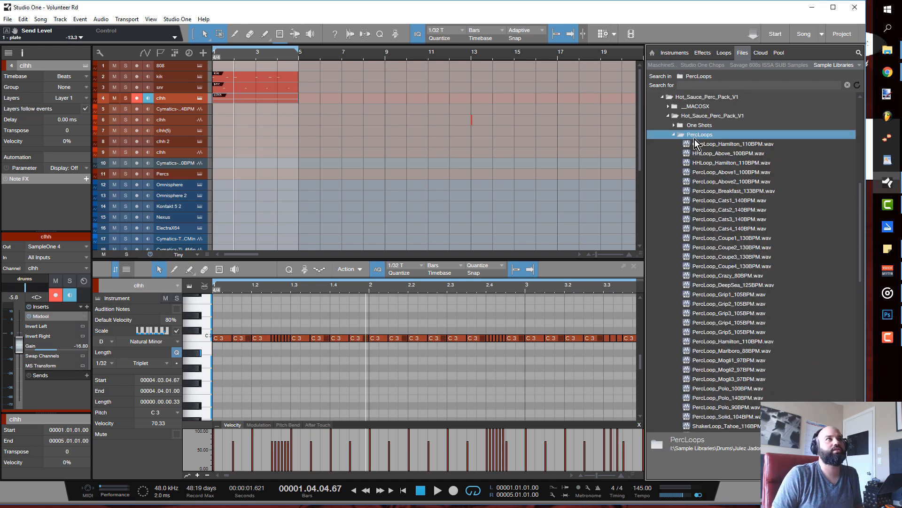
# - Select ClapLoop_Hamilton_110BPM.wav for preview and look through the files in the PercLoops folder
pyautogui.click(695, 145)
pyautogui.click(680, 472)
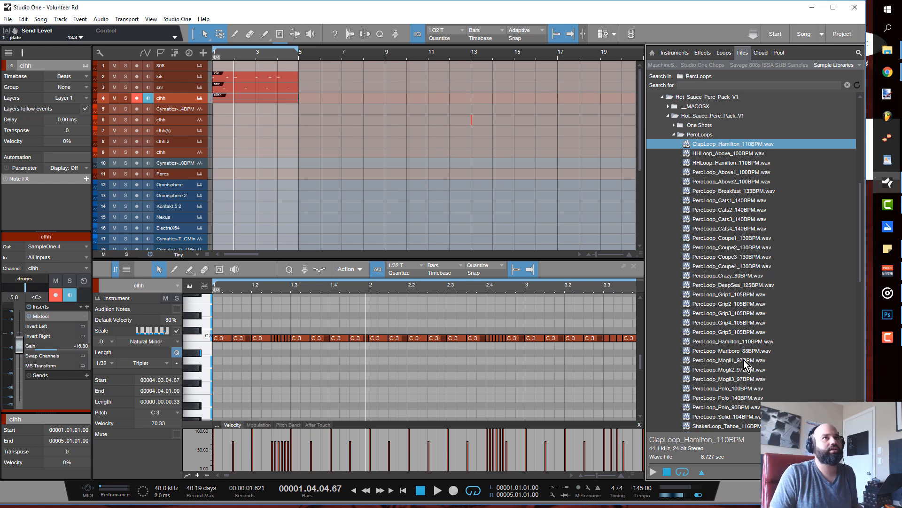
pyautogui.scroll(-3, 743, 357)
pyautogui.scroll(5, 741, 312)
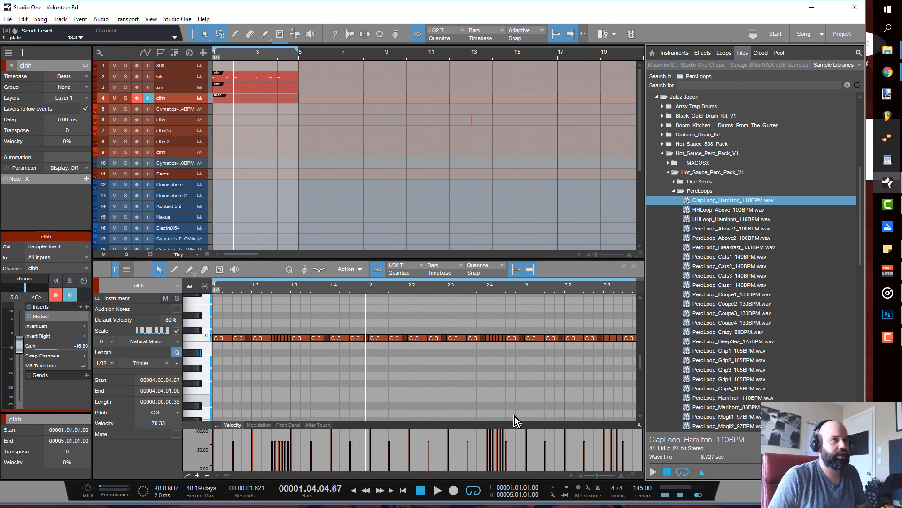
# - Show the mixer with the effects and bus channels in view, including the MIXbus inserts
pyautogui.press('F3')
pyautogui.hscroll(1, 540, 463)
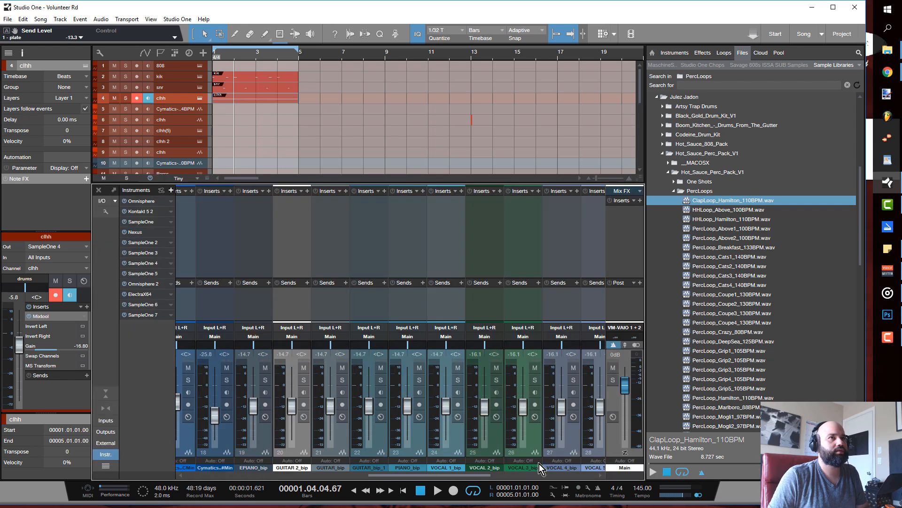
pyautogui.hscroll(5, 540, 464)
pyautogui.moveTo(604, 218); pyautogui.dragTo(605, 235)
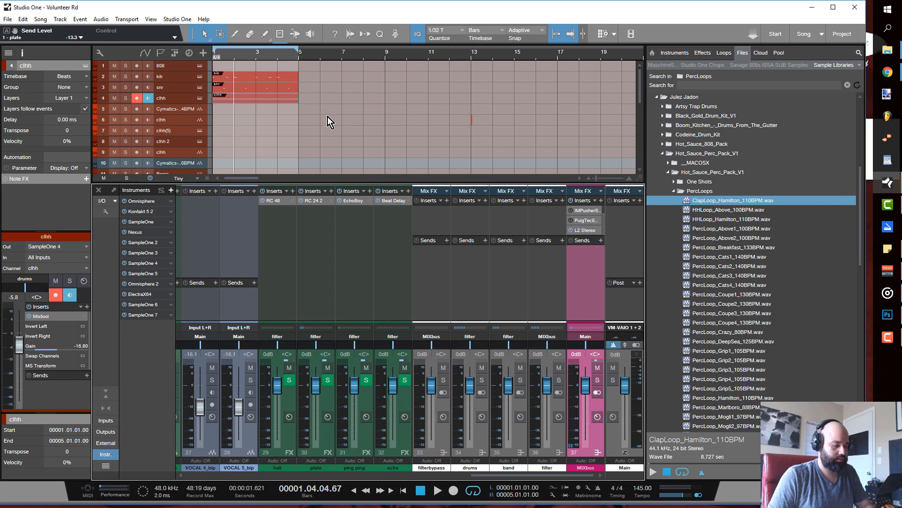
# - Play the beat from the start together with a preview of ClapLoop_Hamilton_110BPM, pausing and resuming playback
pyautogui.press(',')
pyautogui.press('space')
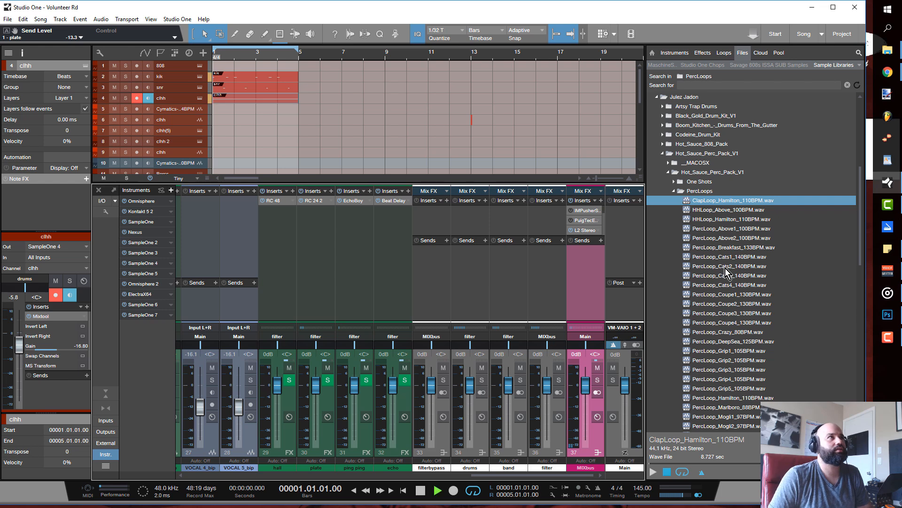
pyautogui.click(653, 471)
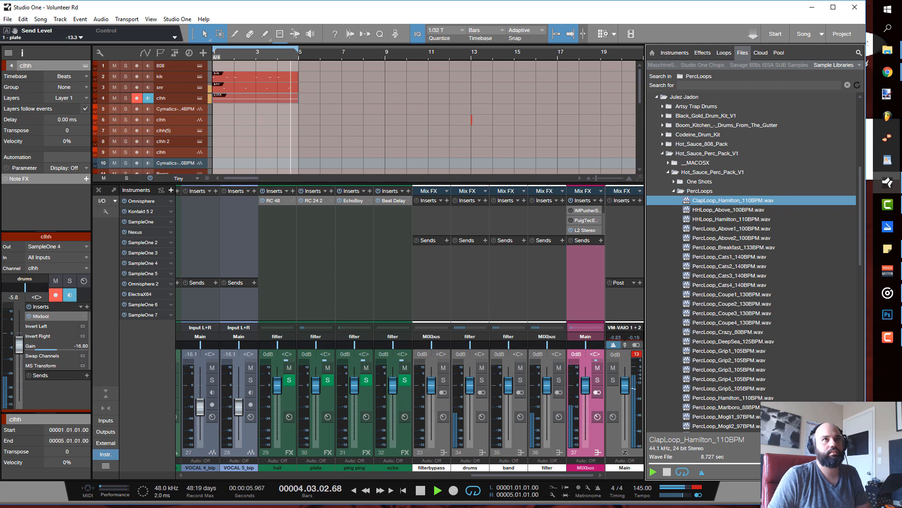
pyautogui.press('space')
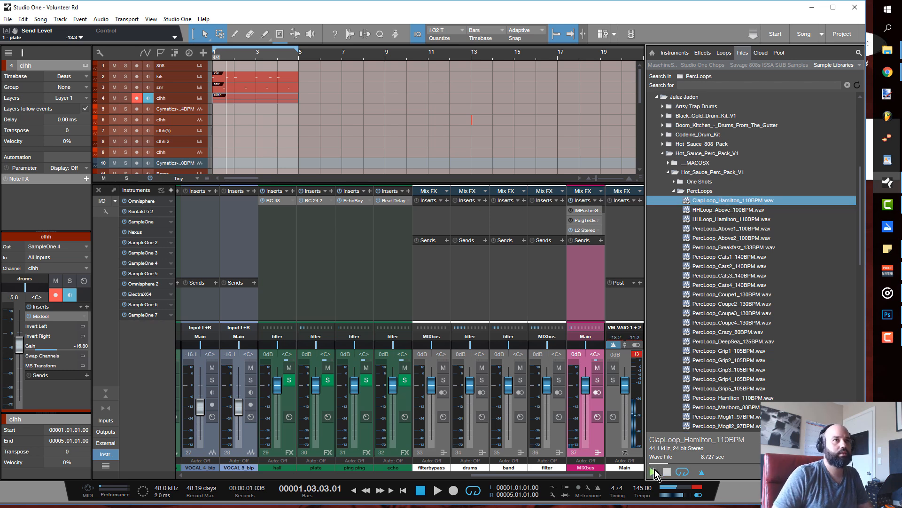
pyautogui.press('space')
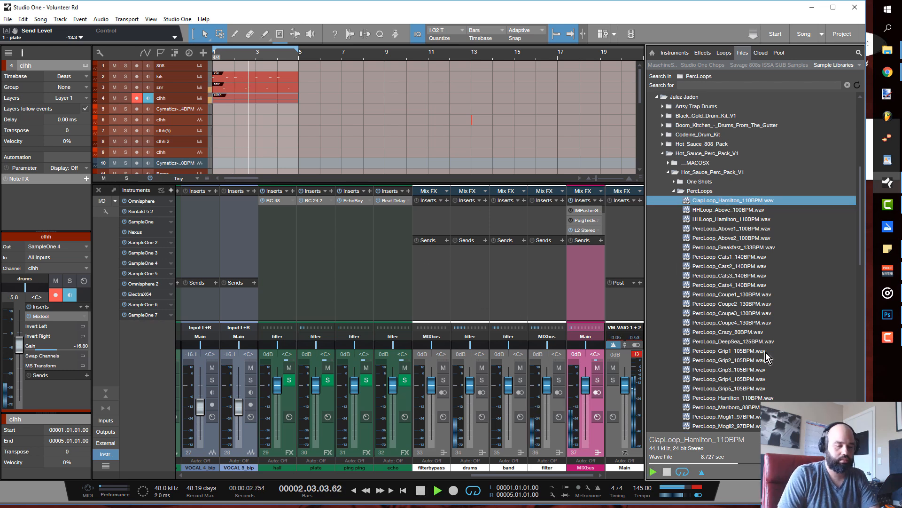
# - Audition HHLoop_Above_100BPM and HHLoop_Hamilton_110BPM against the playing beat, and stop playback
pyautogui.press('Down')
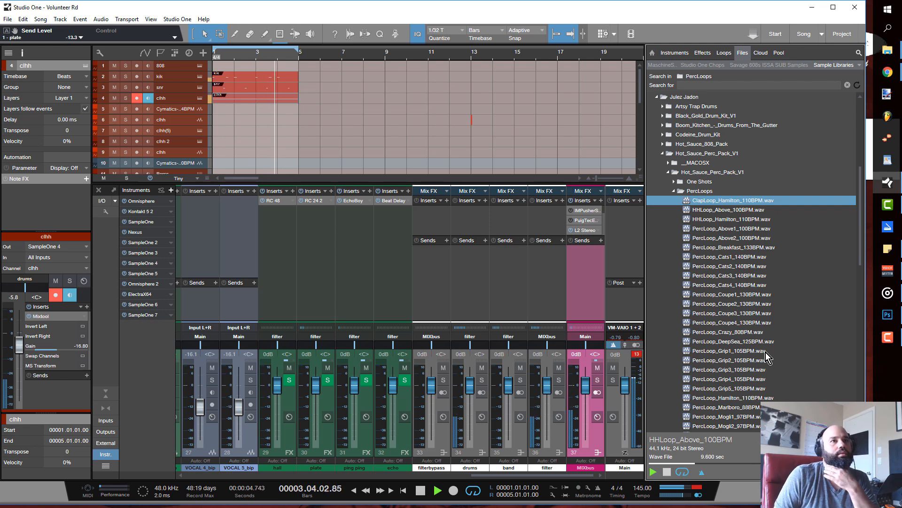
pyautogui.press('Down')
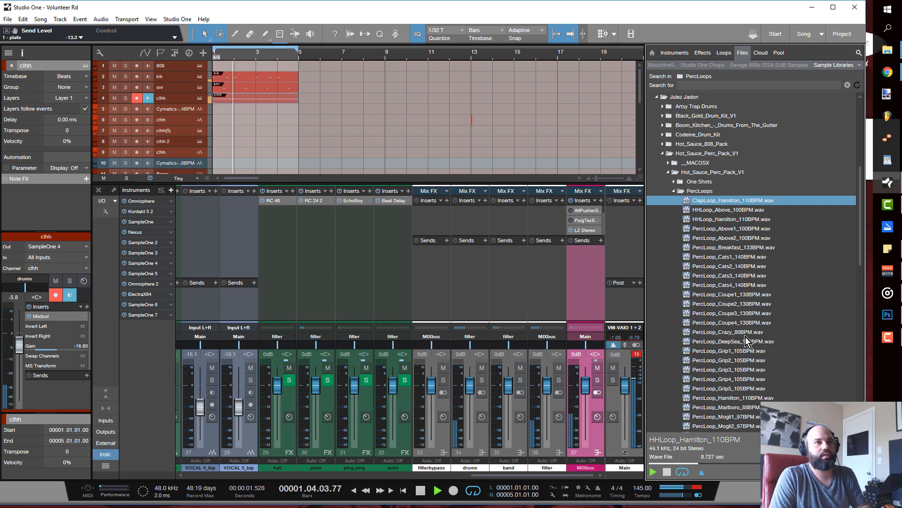
pyautogui.press('space')
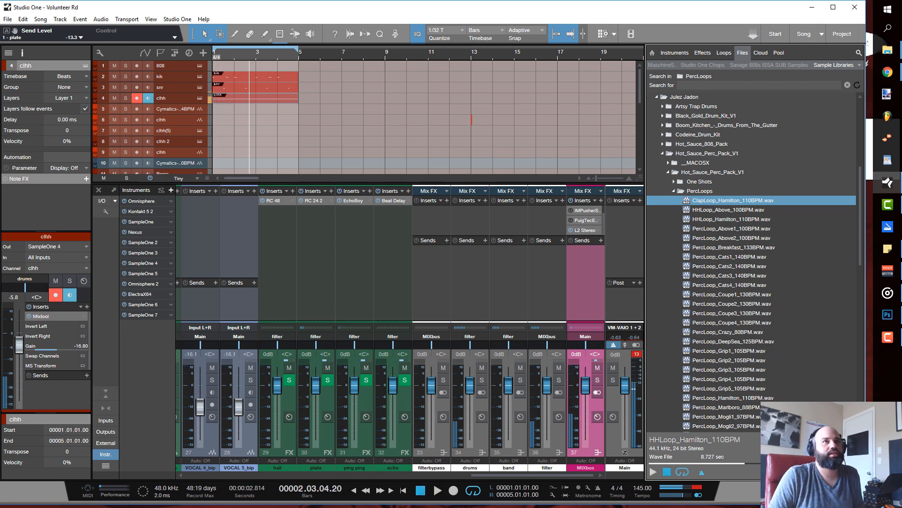
# - Place HHLoop_Hamilton_110BPM.wav on the Cymatics audio track below clhh at bar 1 and play the beat from the start
pyautogui.click(718, 220)
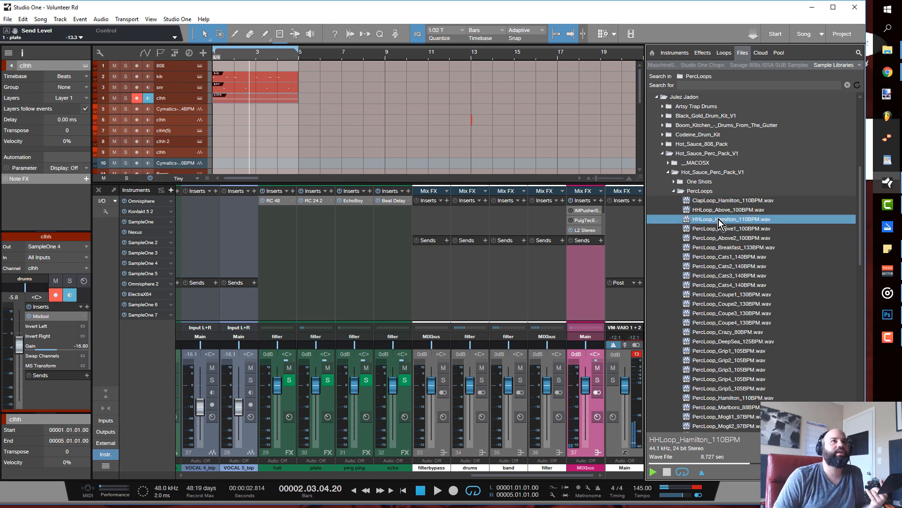
pyautogui.click(667, 472)
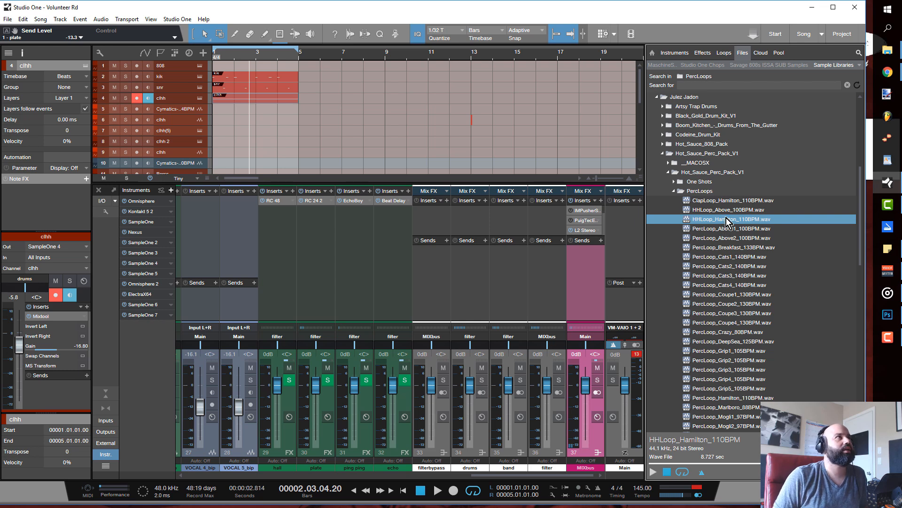
pyautogui.moveTo(727, 221); pyautogui.dragTo(229, 109)
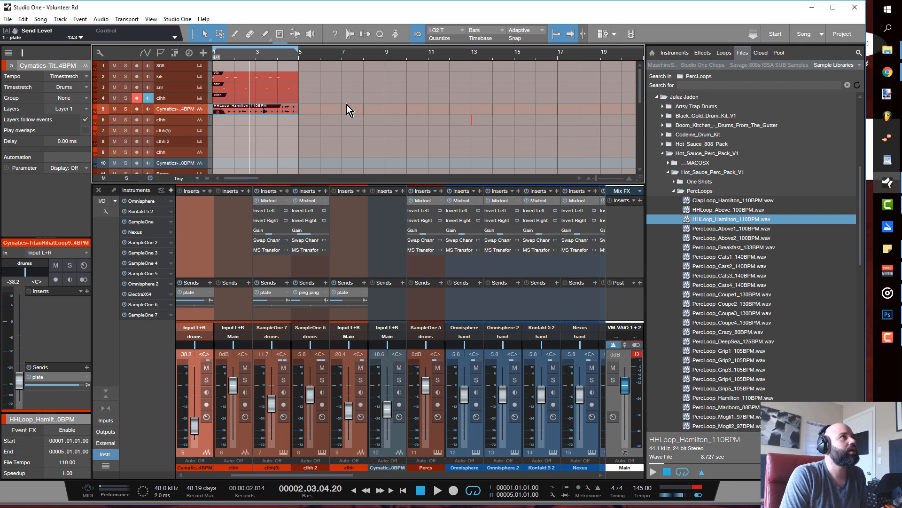
pyautogui.press(',')
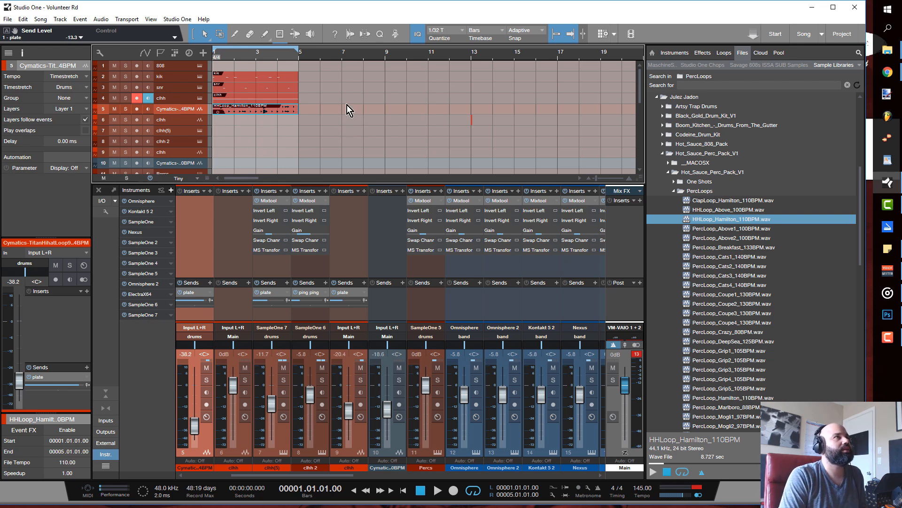
pyautogui.press('space')
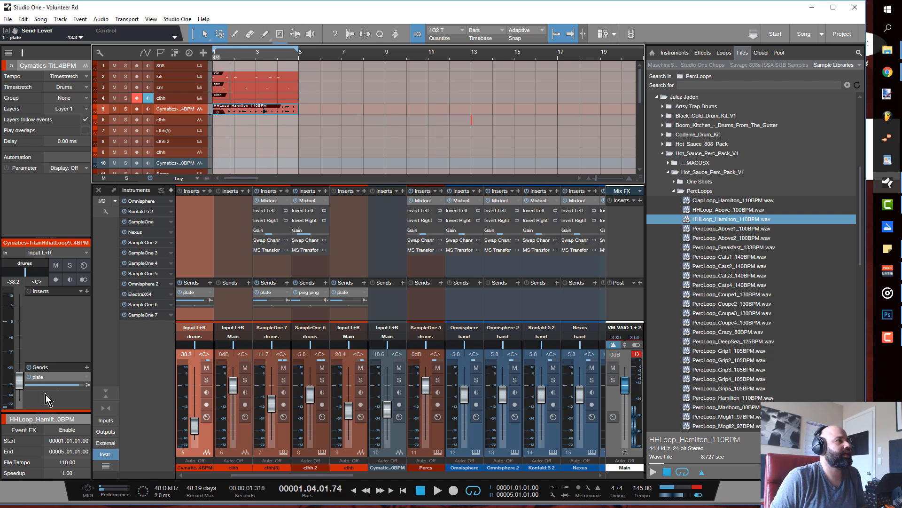
# - Examine the RC 24 reverb used by the loop track's plate send and bring the effects channels into view in the mixer
pyautogui.doubleClick(55, 379)
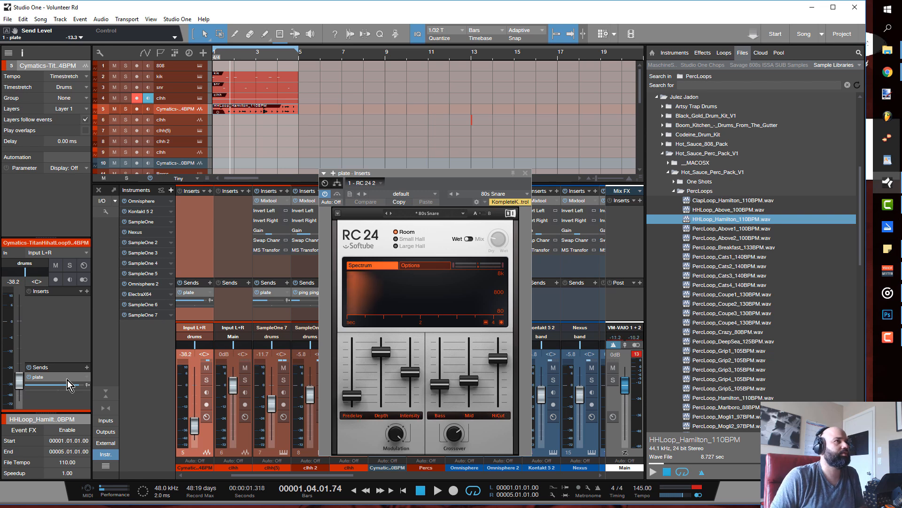
pyautogui.click(527, 174)
pyautogui.moveTo(350, 475); pyautogui.dragTo(600, 458)
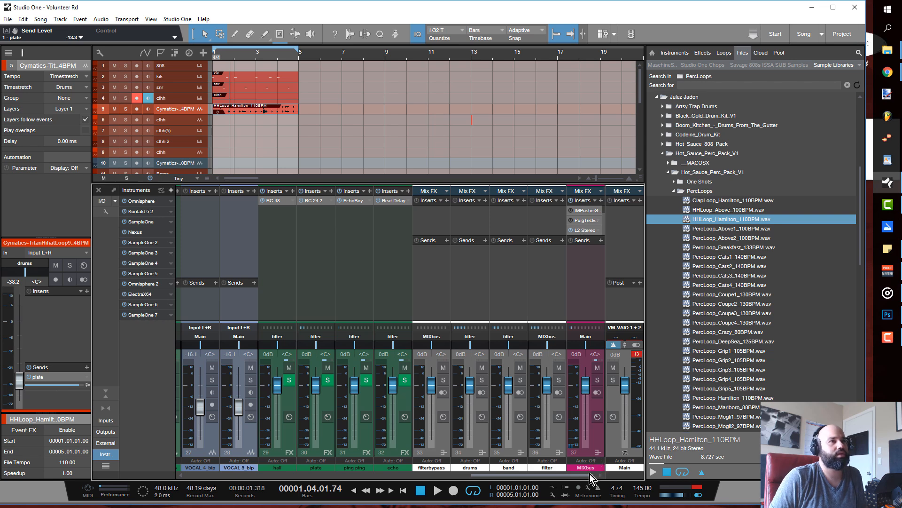
pyautogui.moveTo(589, 477)
pyautogui.mouseDown()
pyautogui.moveTo(580, 478)
pyautogui.moveTo(602, 477)
pyautogui.mouseUp()
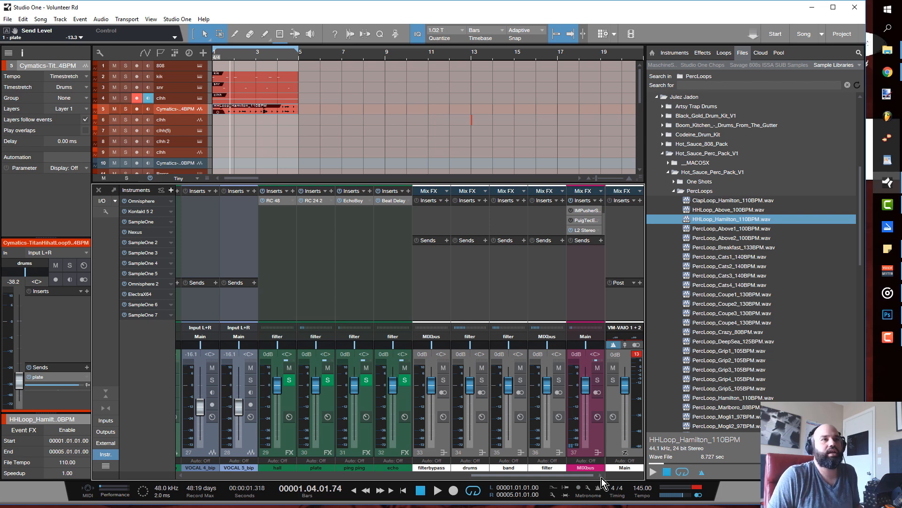
pyautogui.moveTo(601, 478)
pyautogui.mouseDown()
pyautogui.moveTo(561, 478)
pyautogui.moveTo(602, 478)
pyautogui.mouseUp()
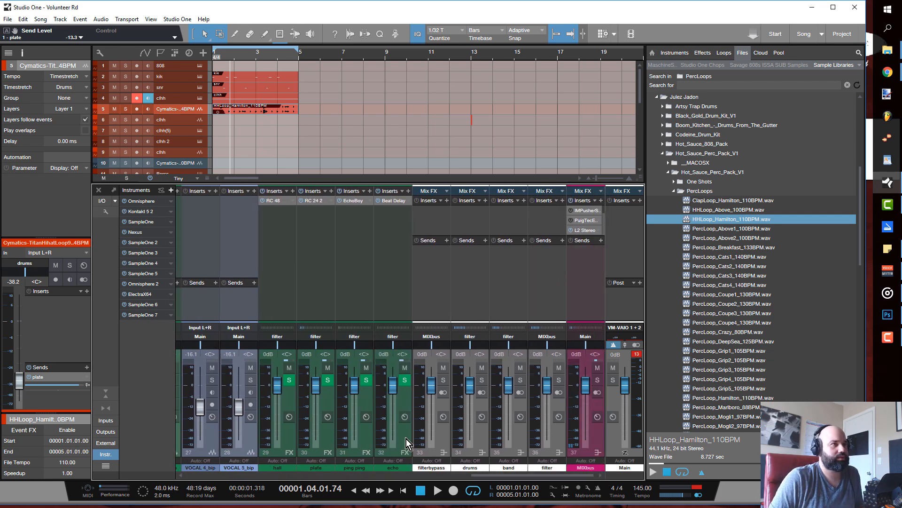
# - Examine the RC 48 reverb on the hall channel and the RC 24 on the plate channel, and resume playback
pyautogui.click(278, 203)
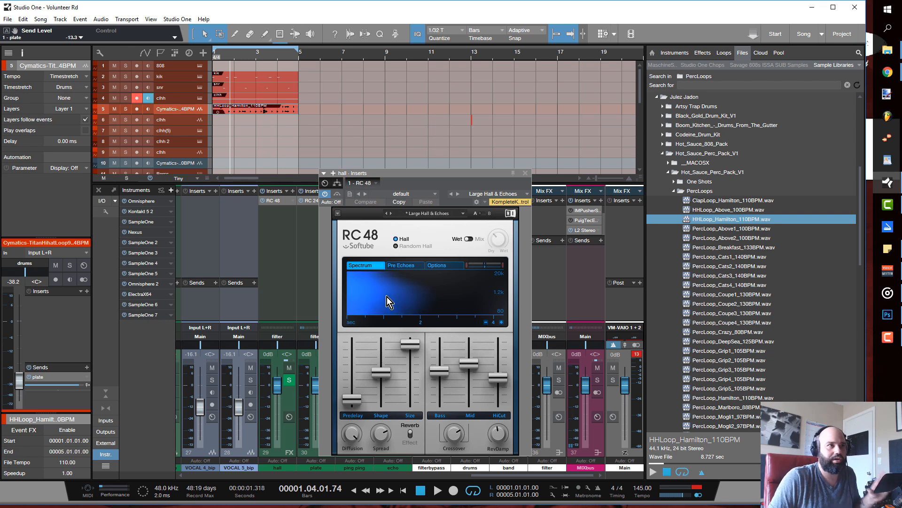
pyautogui.click(525, 174)
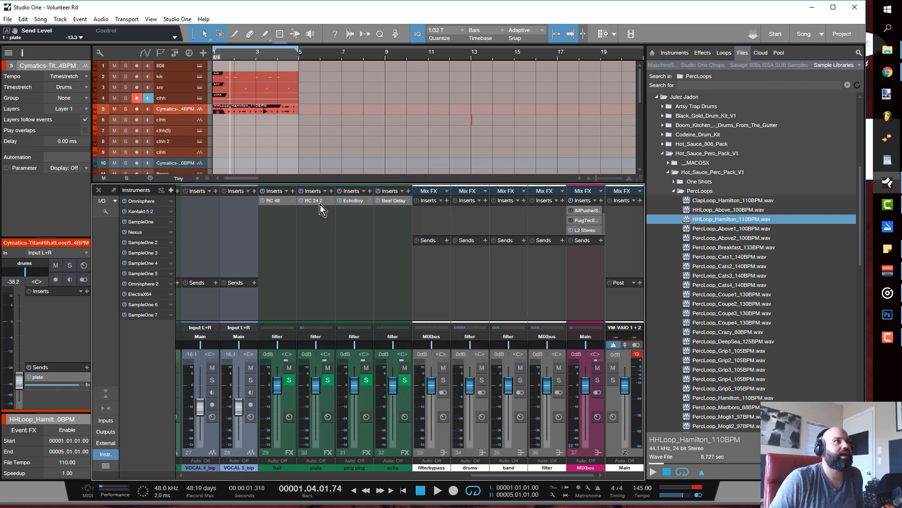
pyautogui.click(320, 202)
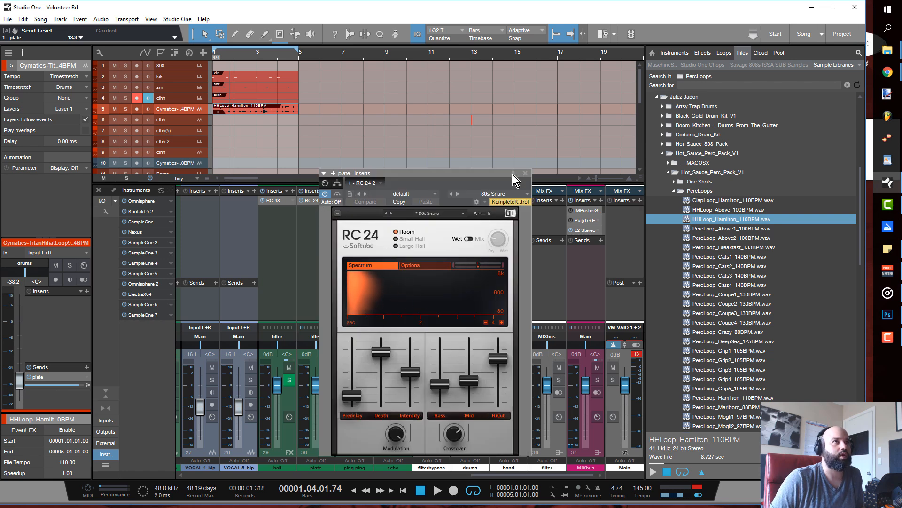
pyautogui.click(526, 173)
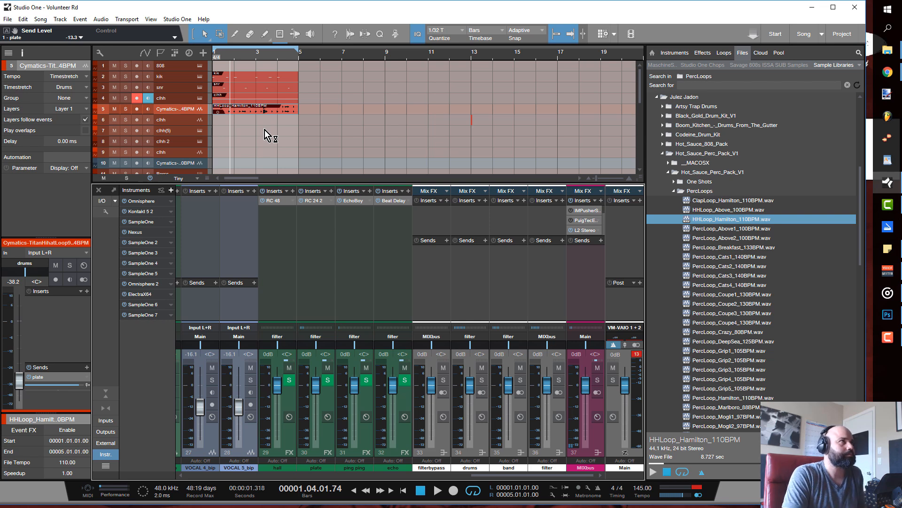
pyautogui.press('space')
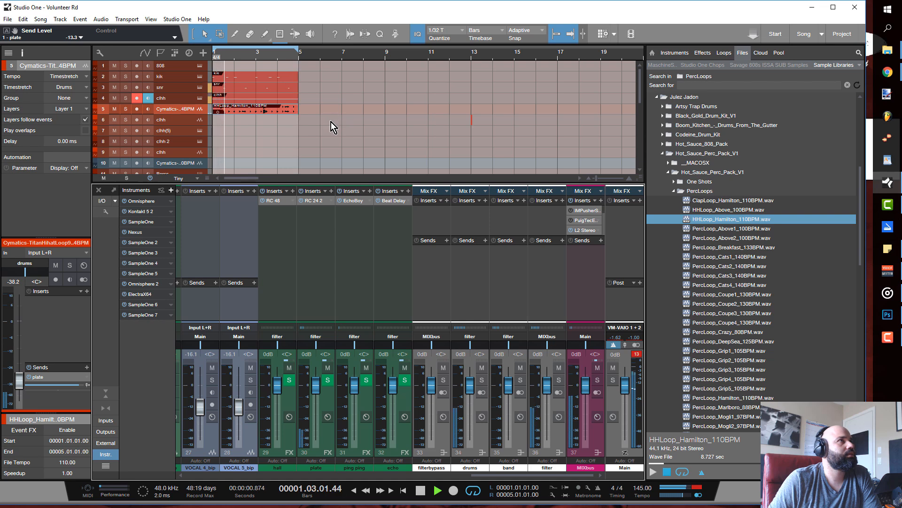
# - Stop playback and move the Percs track up to directly below the Cymatics loop track
pyautogui.scroll(-1, 336, 124)
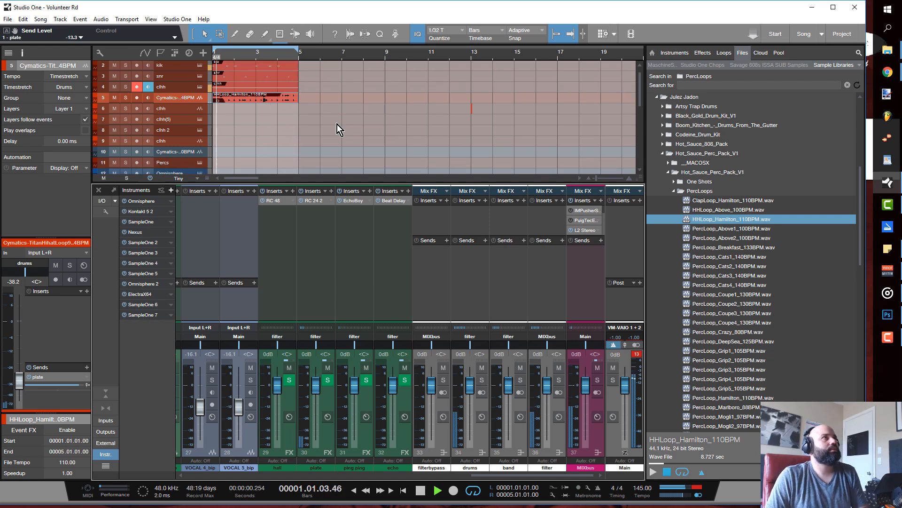
pyautogui.press('space')
pyautogui.click(178, 164)
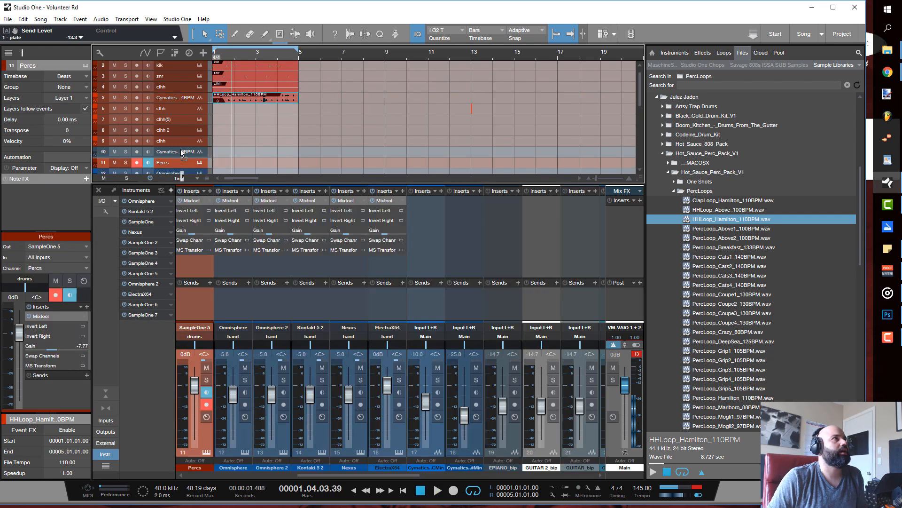
pyautogui.moveTo(179, 111); pyautogui.dragTo(179, 110)
# - Open the snr part for note editing and select all four snare notes
pyautogui.click(238, 76)
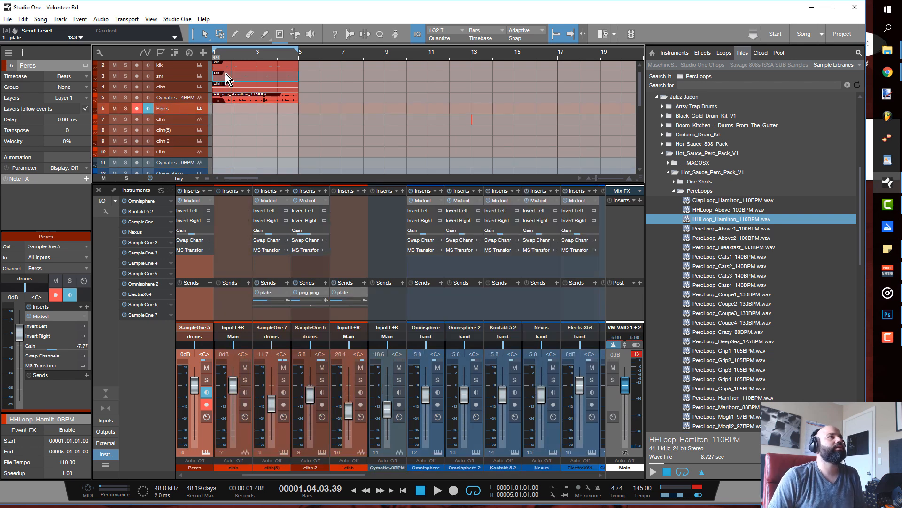
pyautogui.doubleClick(247, 76)
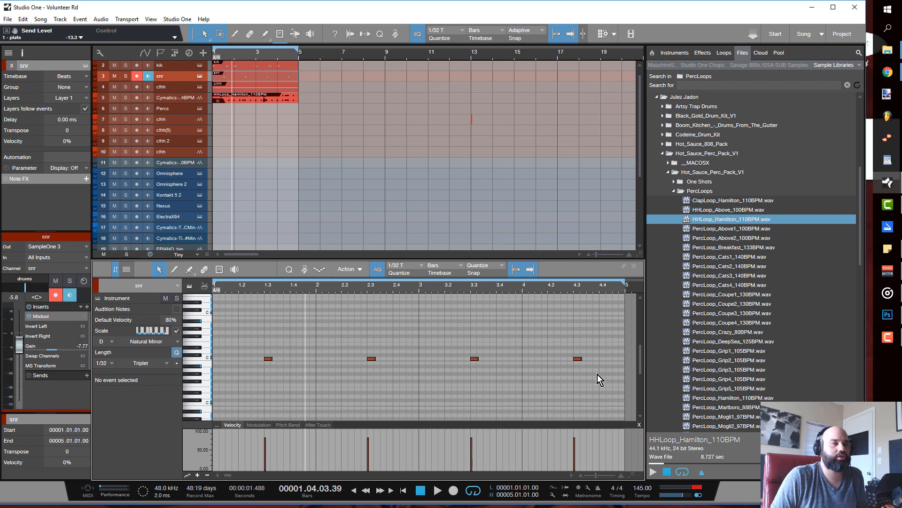
pyautogui.scroll(5, 414, 371)
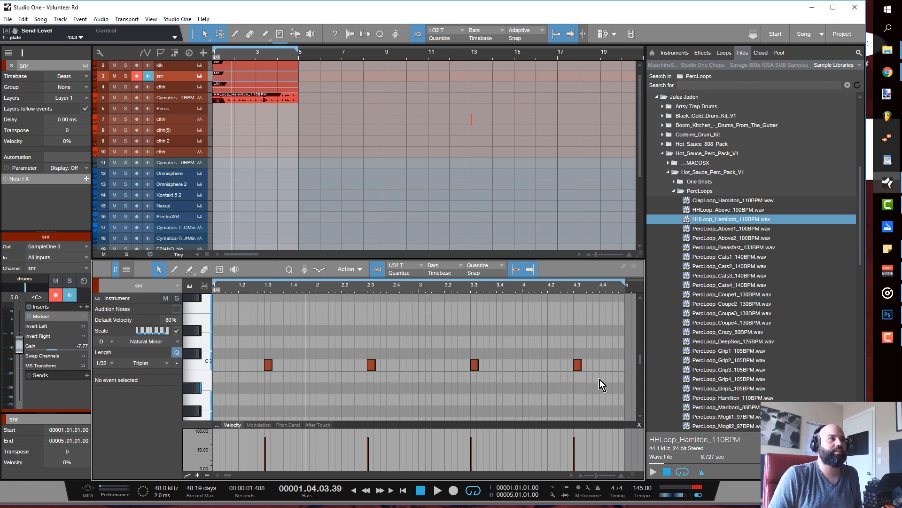
pyautogui.moveTo(599, 382); pyautogui.dragTo(254, 325)
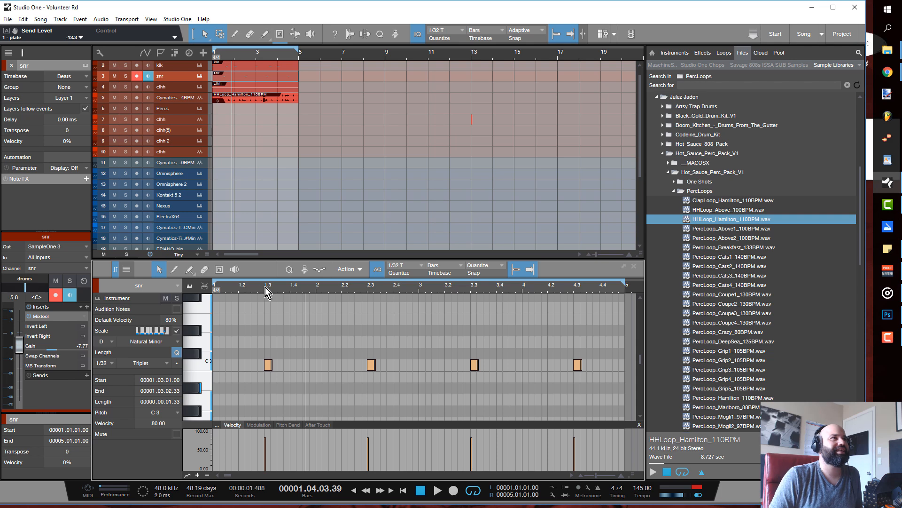
# - Inspect the first snare note up close and the snare sample's waveform in the snr track's SampleOne 3
pyautogui.scroll(5, 265, 292)
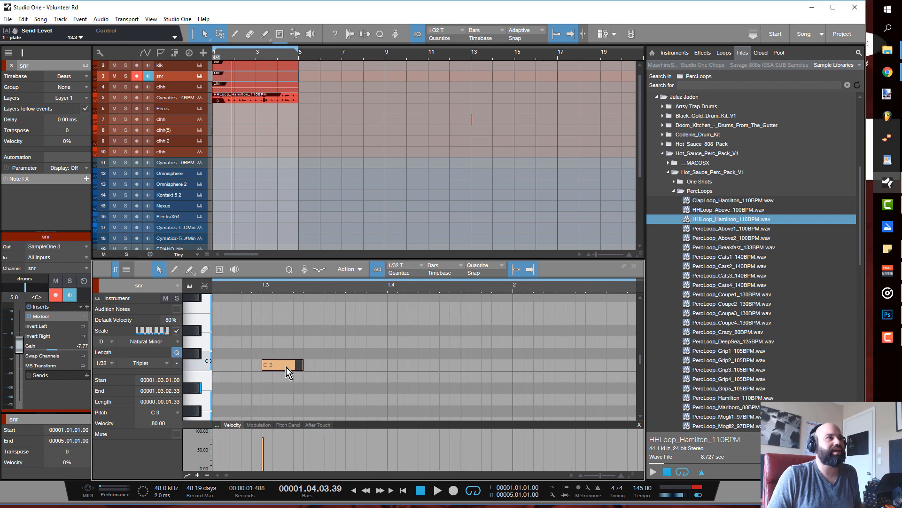
pyautogui.scroll(1, 269, 374)
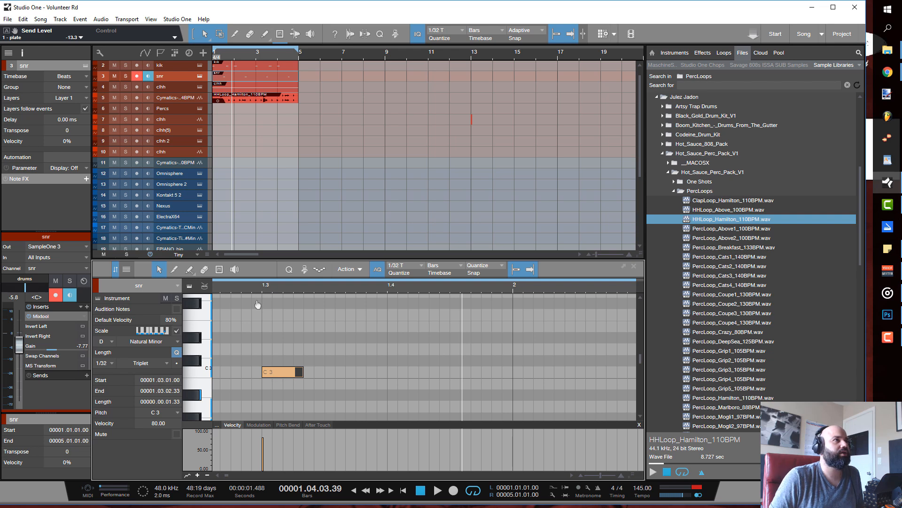
pyautogui.scroll(5, 258, 305)
pyautogui.scroll(-3, 247, 315)
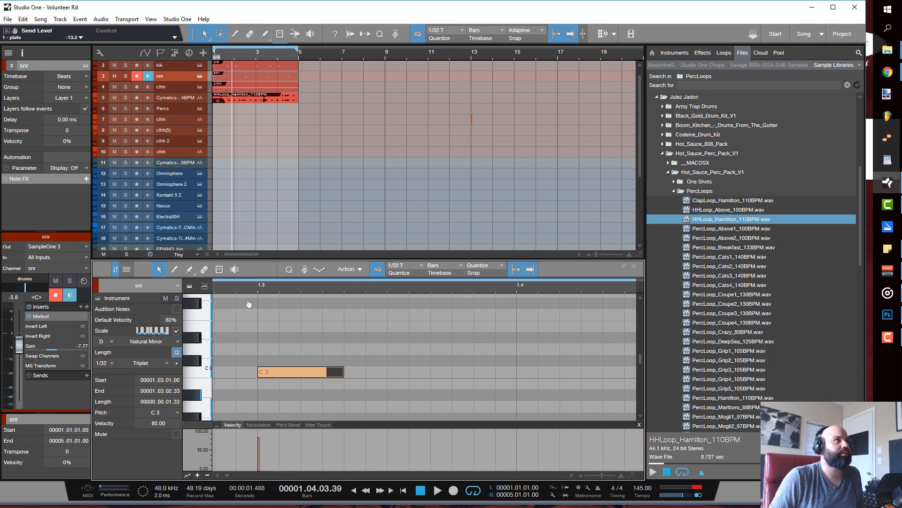
pyautogui.click(198, 77)
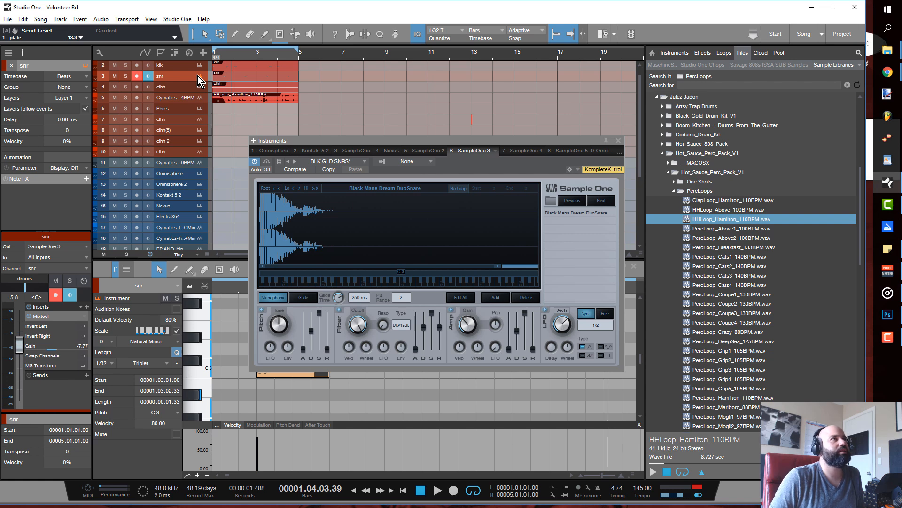
pyautogui.click(198, 76)
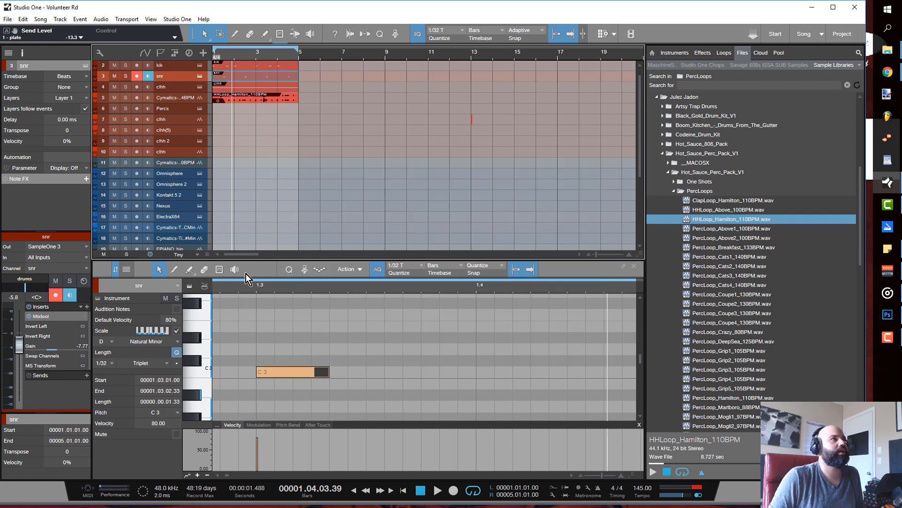
# - Shift the four selected snare notes slightly late, so they start just after their grid positions
pyautogui.scroll(3, 255, 290)
pyautogui.scroll(2, 261, 286)
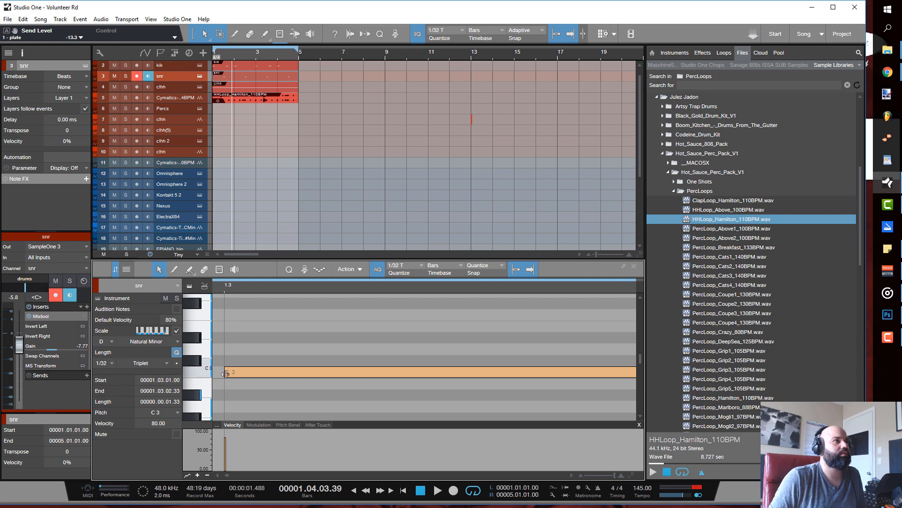
pyautogui.moveTo(224, 373); pyautogui.dragTo(231, 373)
pyautogui.scroll(2, 242, 288)
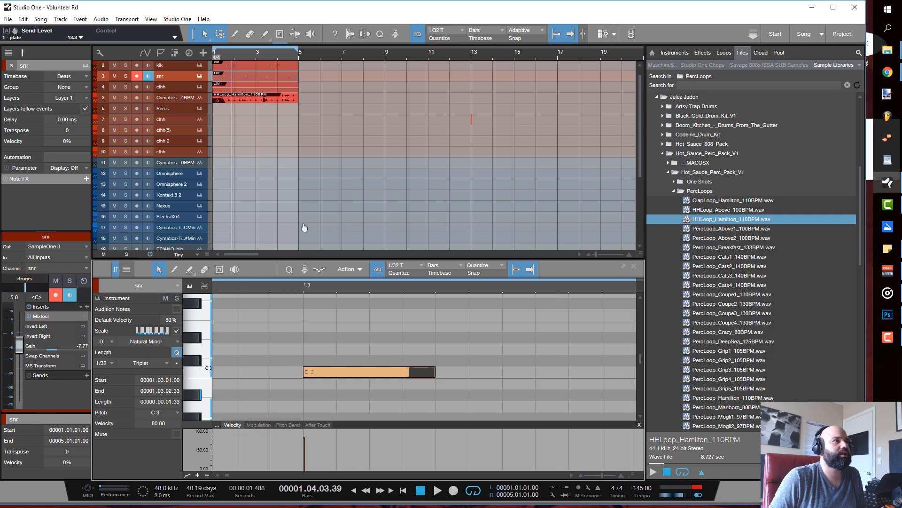
pyautogui.moveTo(304, 228); pyautogui.dragTo(303, 290)
pyautogui.moveTo(297, 372); pyautogui.dragTo(309, 372)
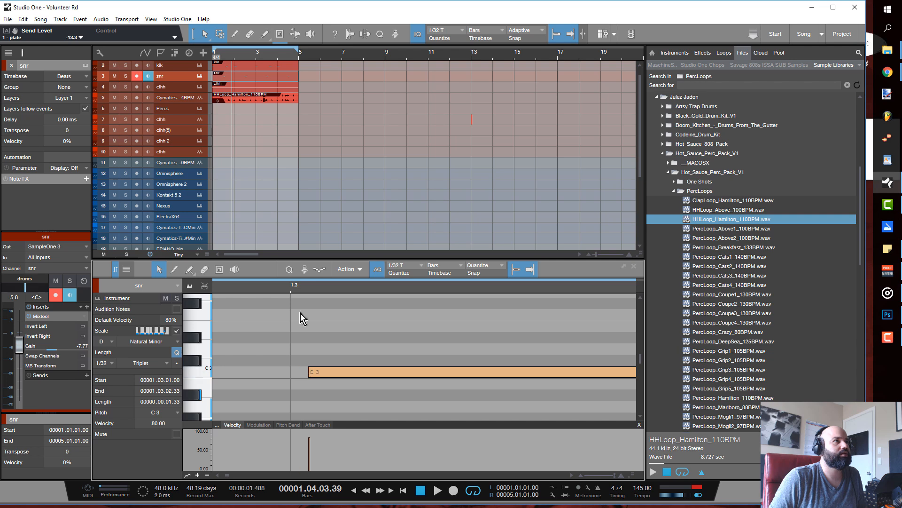
pyautogui.moveTo(294, 300); pyautogui.dragTo(278, 187)
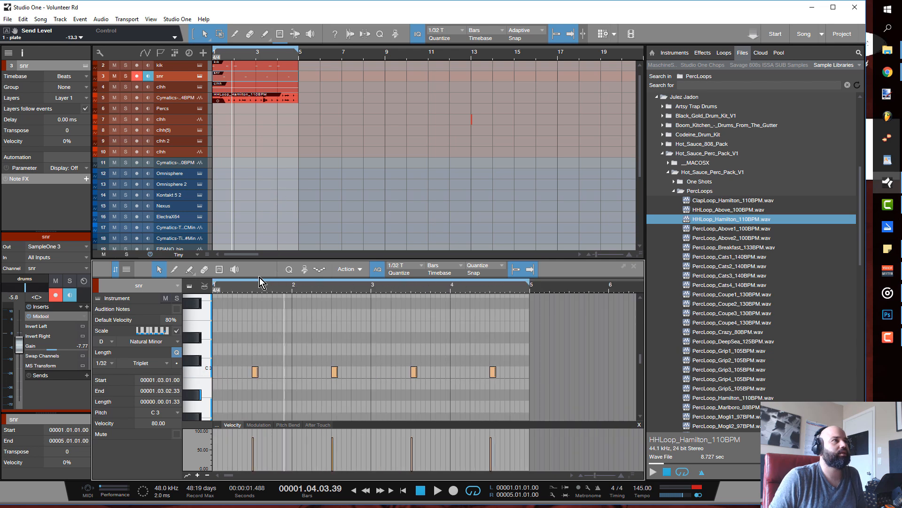
# - Play the beat with the shifted snares, stop, and replay it from the start
pyautogui.press('space')
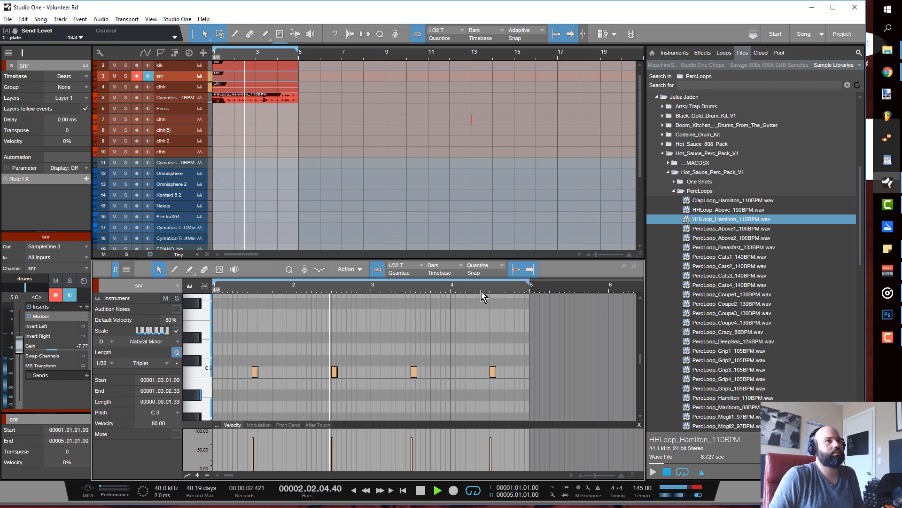
pyautogui.moveTo(492, 293); pyautogui.dragTo(474, 354)
pyautogui.moveTo(356, 291); pyautogui.dragTo(345, 197)
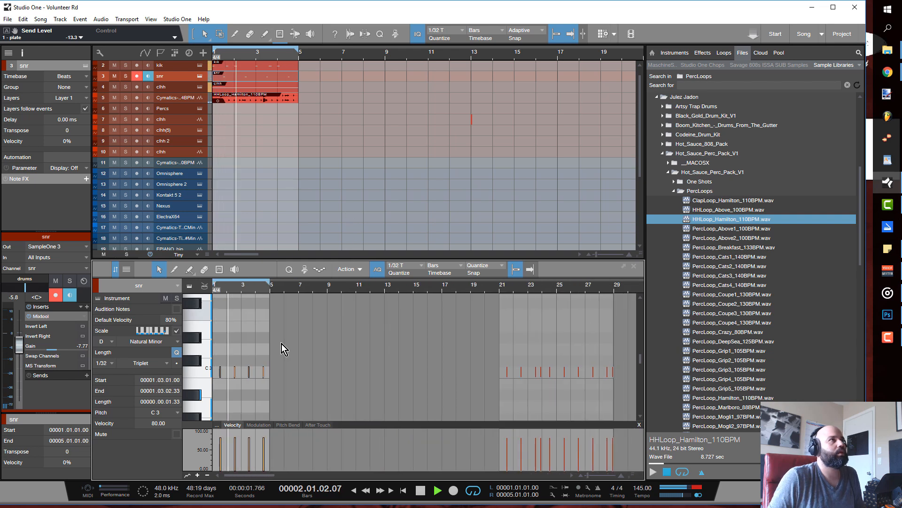
pyautogui.press('space')
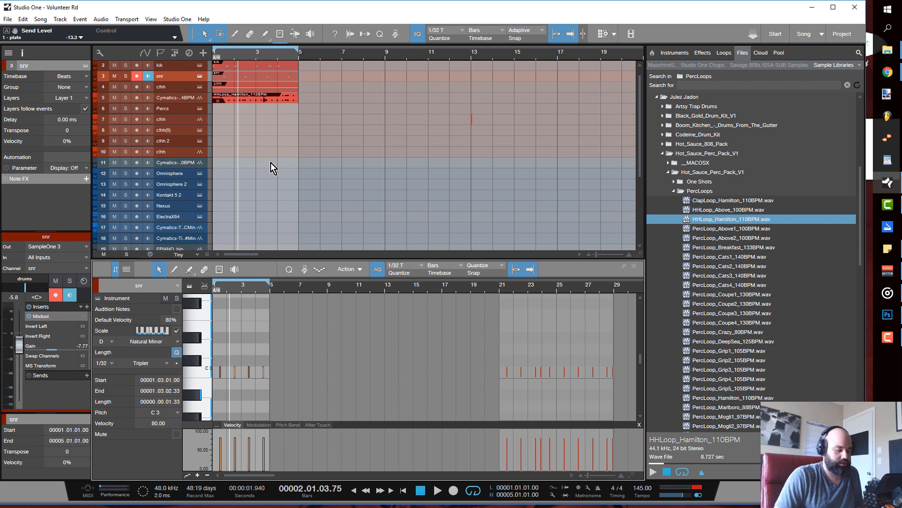
pyautogui.press('Home')
pyautogui.press('space')
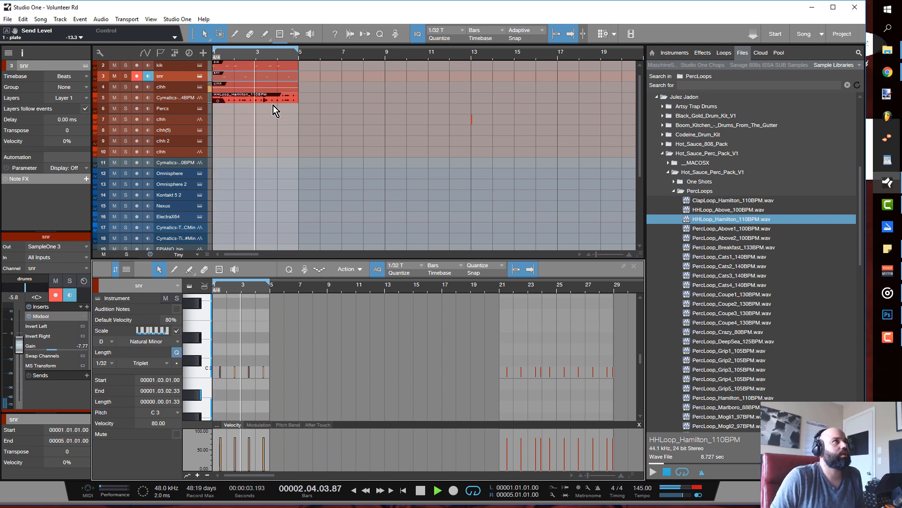
# - Open the kik part, delete the kick note at 3.3.3, and play the beat
pyautogui.scroll(-1, 247, 132)
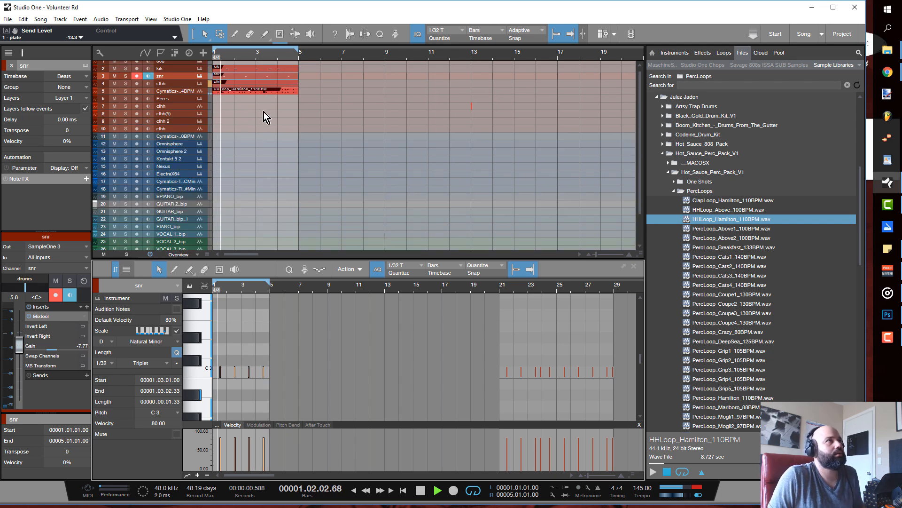
pyautogui.click(286, 69)
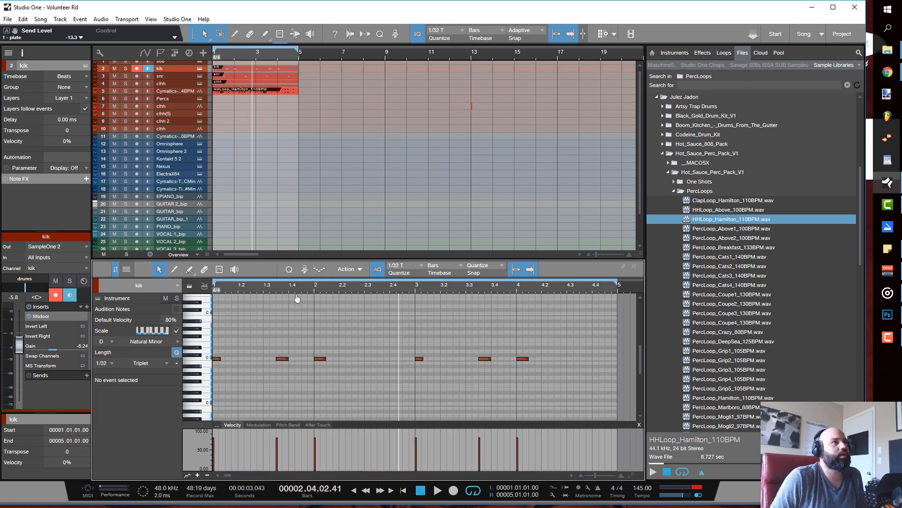
pyautogui.scroll(-3, 298, 286)
pyautogui.moveTo(454, 376)
pyautogui.mouseDown()
pyautogui.moveTo(274, 331)
pyautogui.moveTo(211, 342)
pyautogui.moveTo(356, 328)
pyautogui.moveTo(447, 359)
pyautogui.mouseUp()
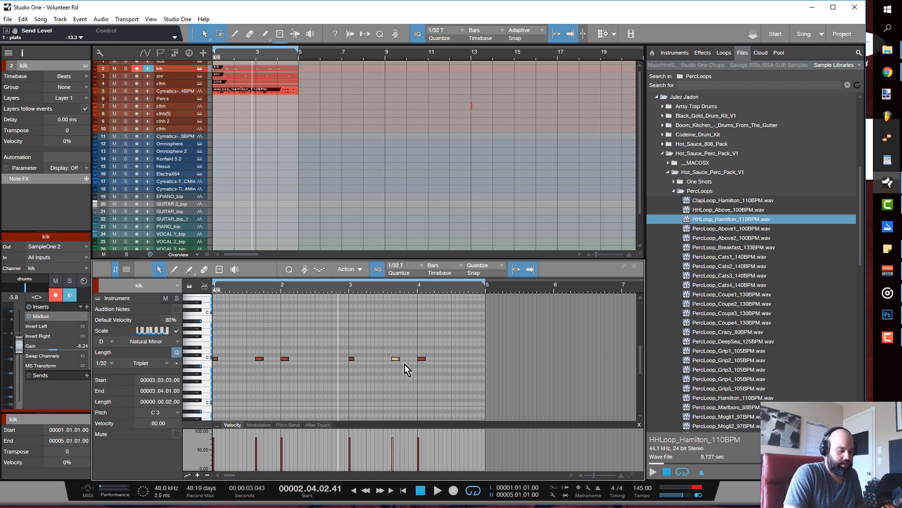
pyautogui.press('Delete')
pyautogui.press('space')
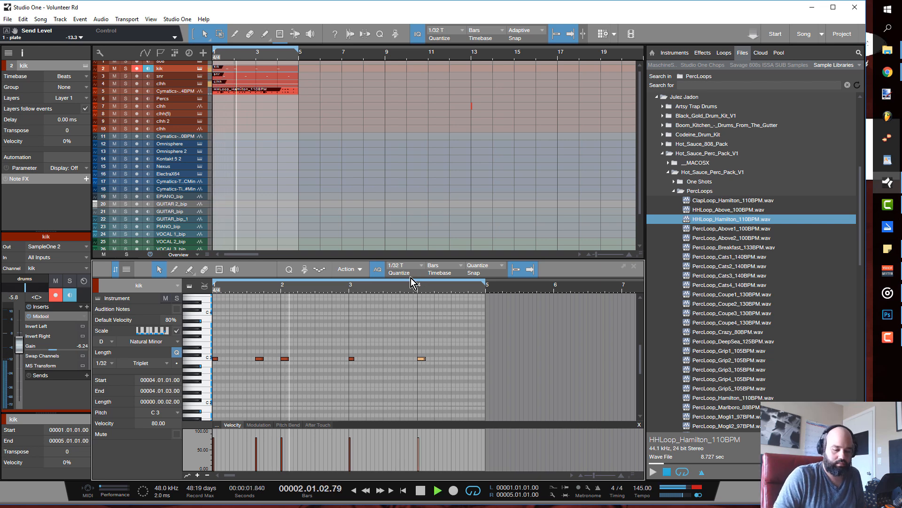
# - Set the quantize grid to straight 1/8, add a C 3 kick note at 4.2.3, and play the result
pyautogui.hotkey('alt', 't')
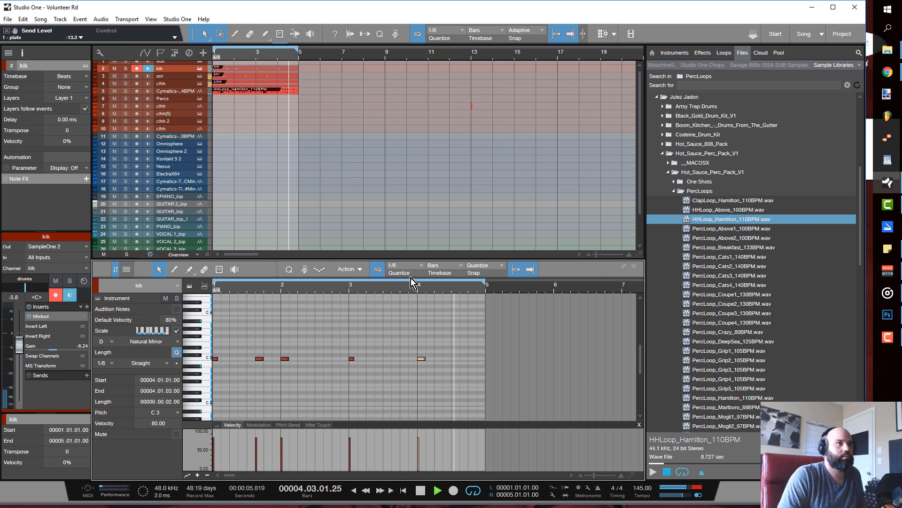
pyautogui.hotkey('alt', '4')
pyautogui.press('space')
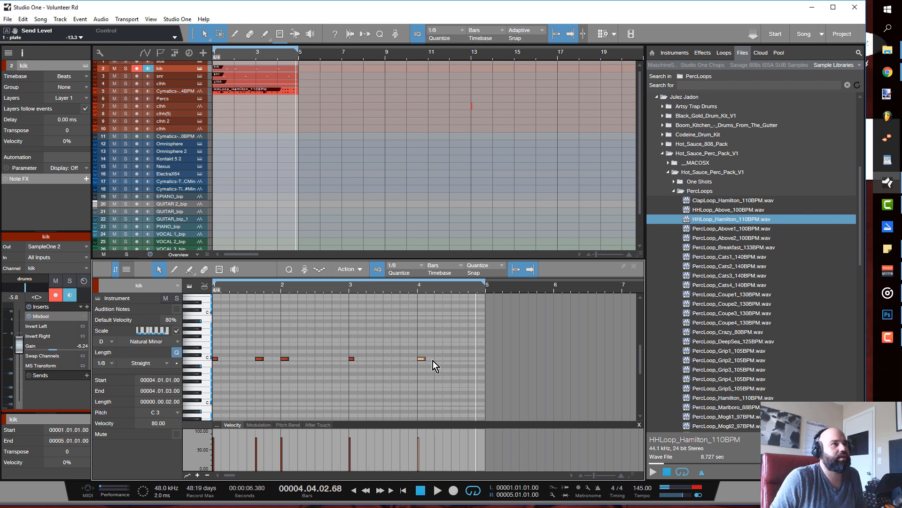
pyautogui.click(446, 359)
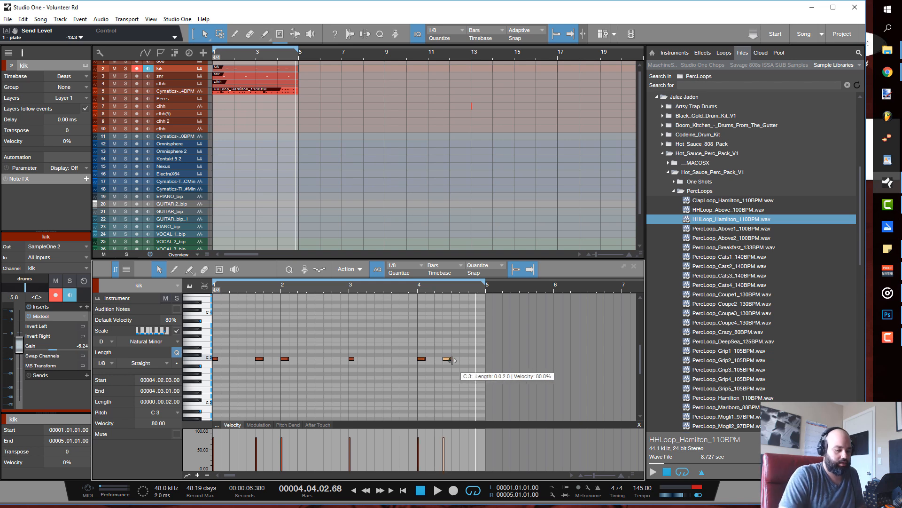
pyautogui.press(',')
pyautogui.press('space')
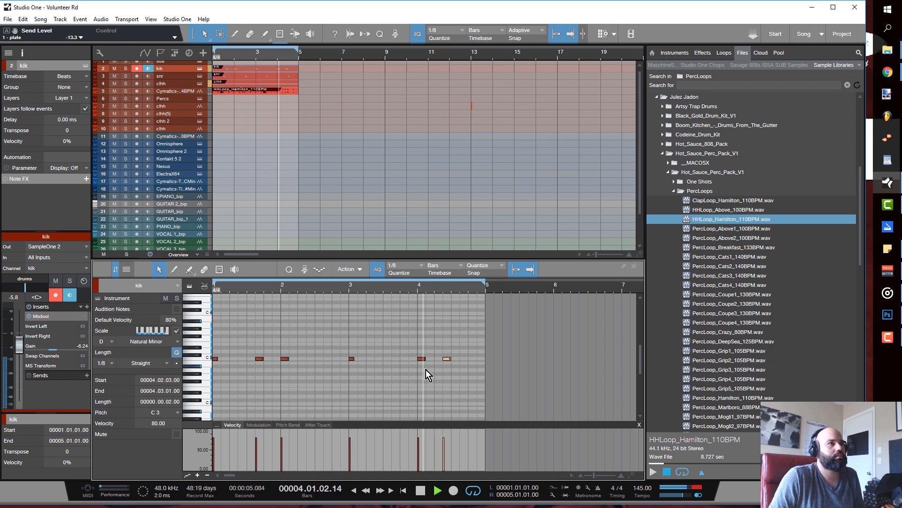
# - Add a kick note at 4.4.1, split it into two notes on a straight 1/16 grid, and audition the beat
pyautogui.doubleClick(475, 359)
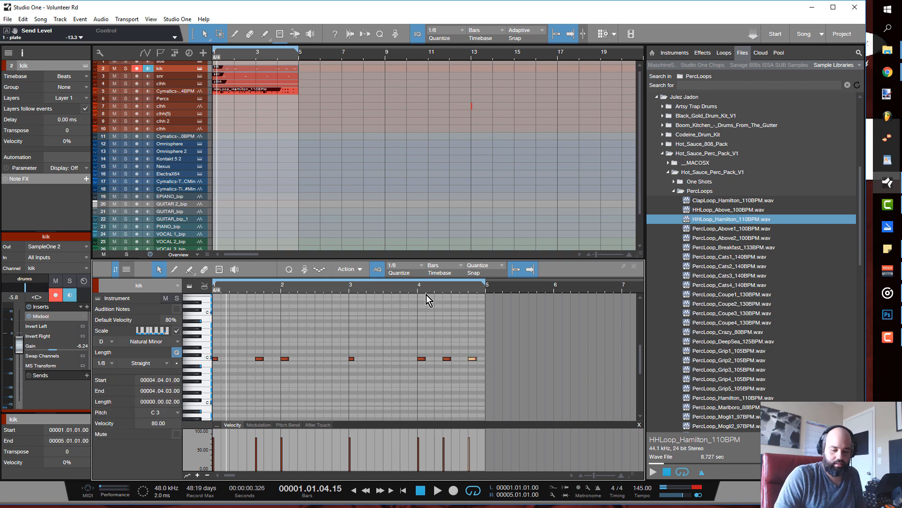
pyautogui.hotkey('alt', '5')
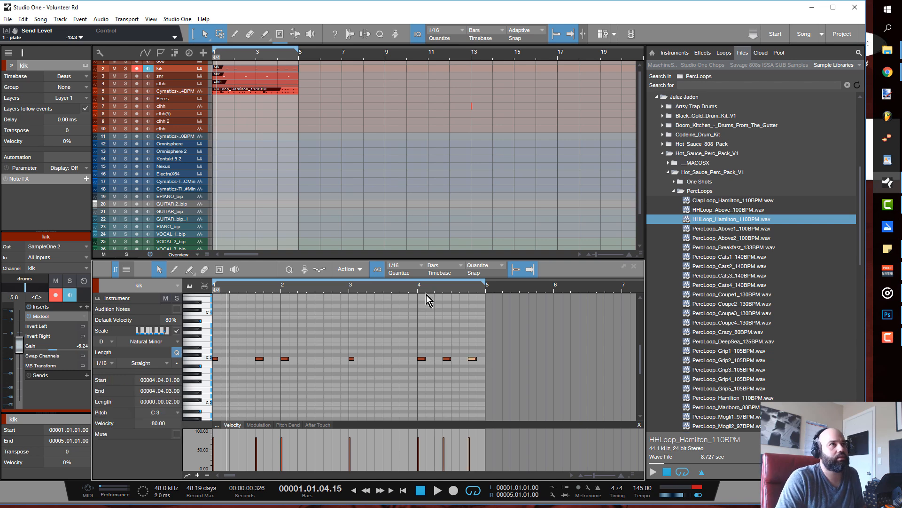
pyautogui.press('space')
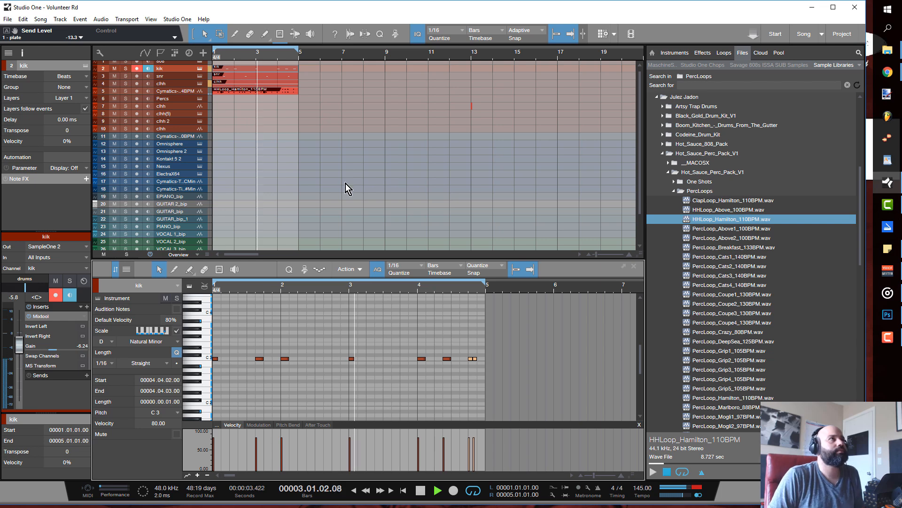
pyautogui.press('space')
# - Open the Percs track's SampleOne 5, audition its sample, and load the next one, Blip_Same2
pyautogui.scroll(-3, 272, 132)
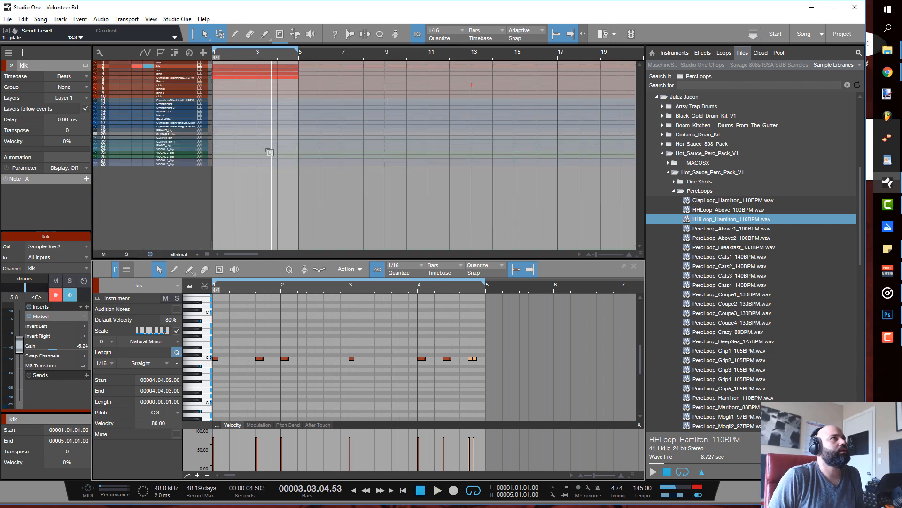
pyautogui.scroll(5, 270, 141)
pyautogui.scroll(1, 232, 150)
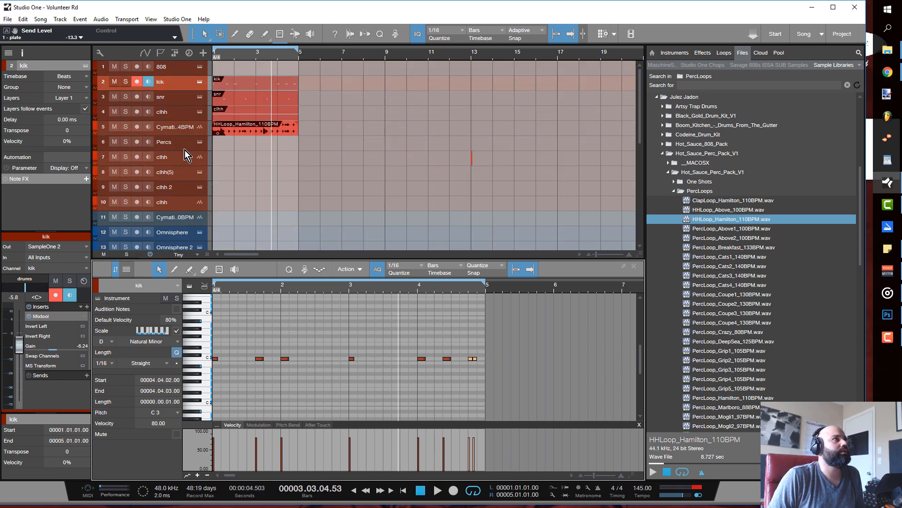
pyautogui.click(188, 147)
pyautogui.click(199, 142)
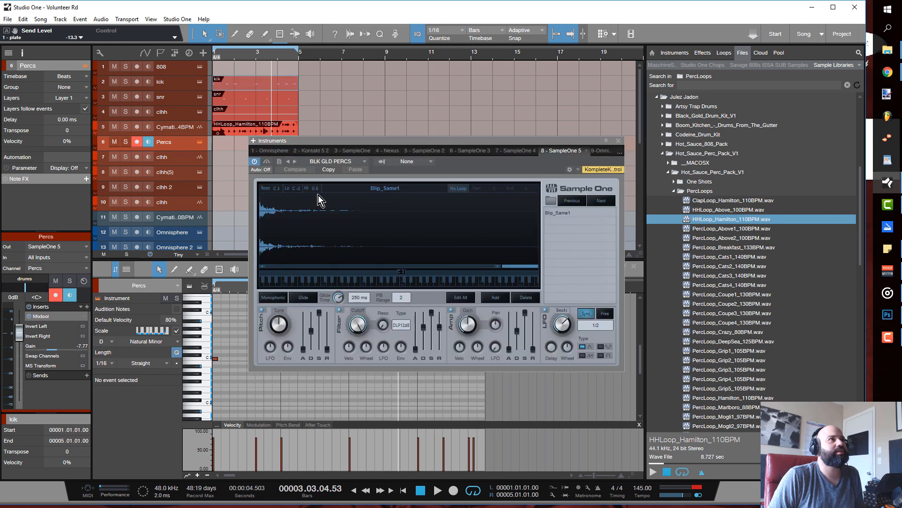
pyautogui.click(402, 283)
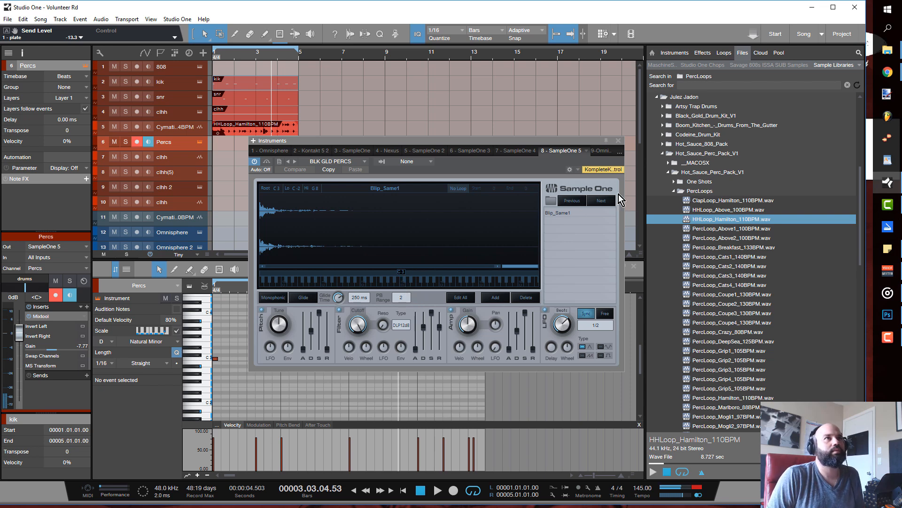
pyautogui.click(603, 201)
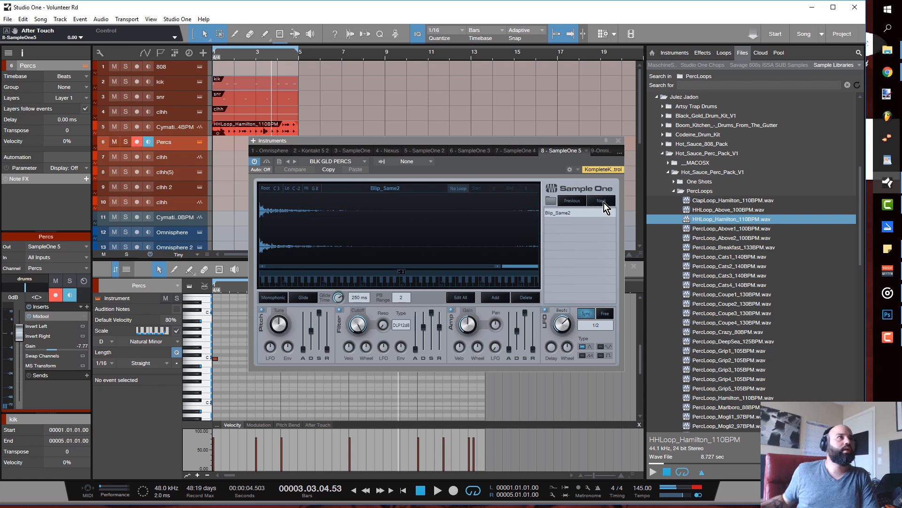
# - Load the Hit_LackOfFaith1 sample in the Percs SampleOne, then set the track's Mixtool gain to -10.08 and its volume to -10.0 dB
pyautogui.click(605, 202)
pyautogui.click(604, 202)
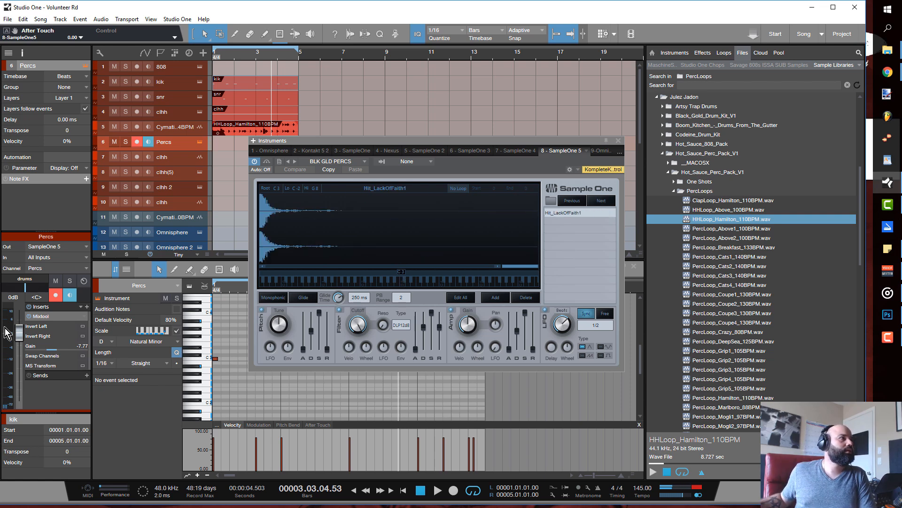
pyautogui.scroll(-1, 19, 334)
pyautogui.scroll(-5, 29, 346)
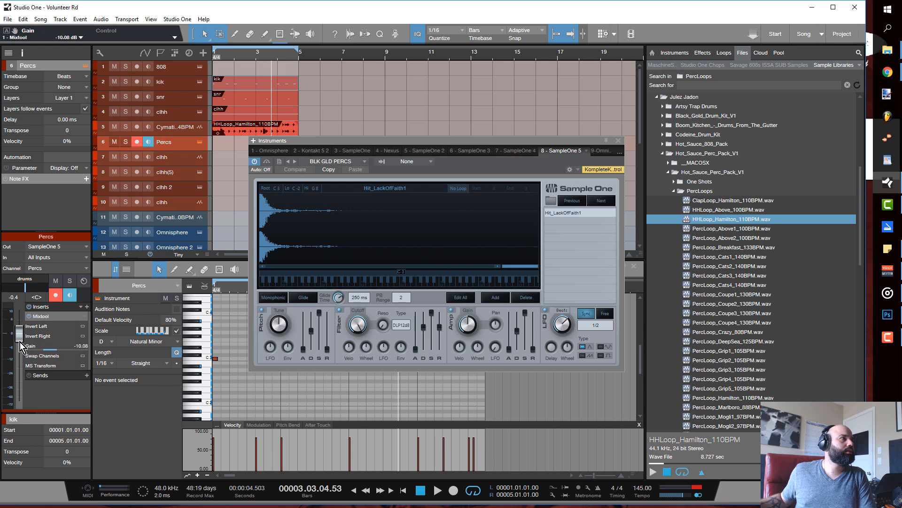
pyautogui.scroll(-8, 21, 347)
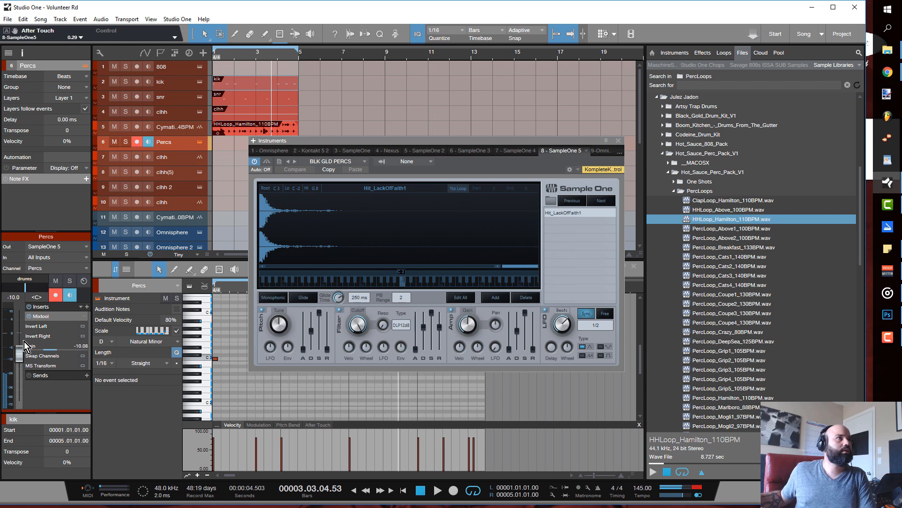
pyautogui.rightClick(25, 343)
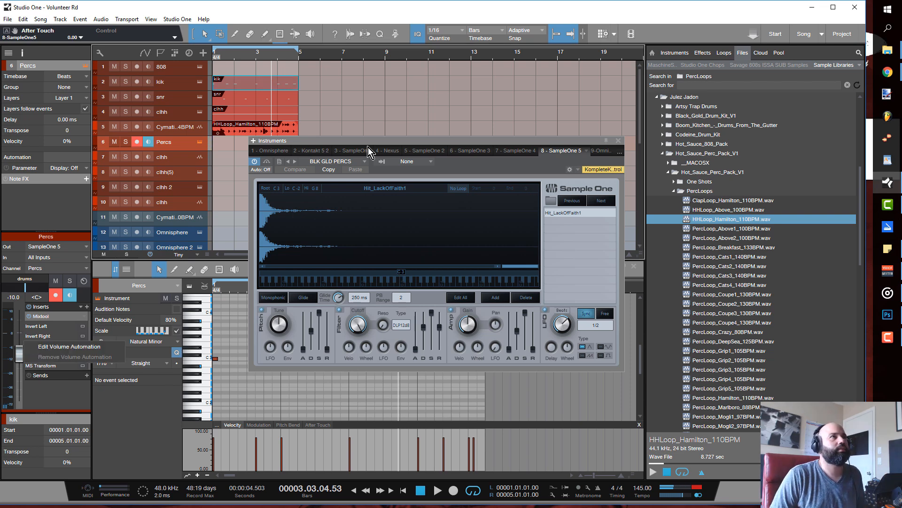
pyautogui.click(620, 142)
pyautogui.click(619, 142)
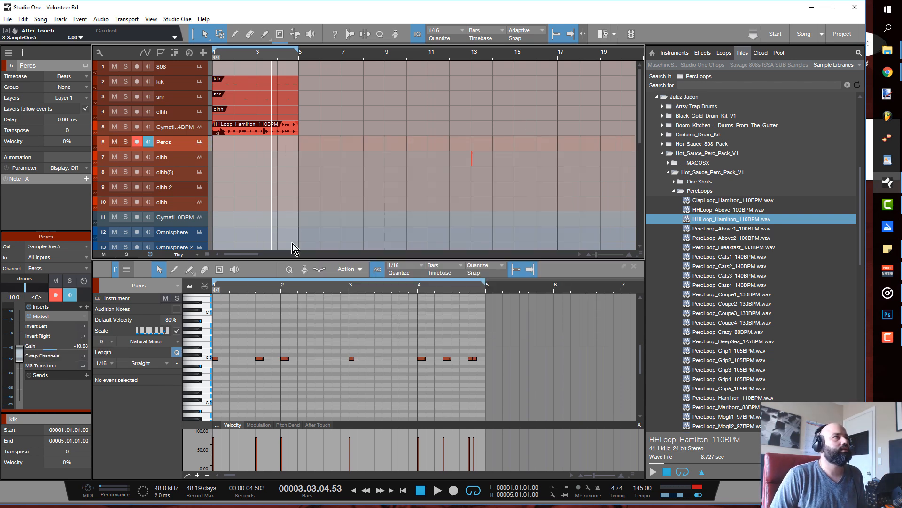
# - Create a Percs part with C 3 notes on 1.4.1 and 2.4.1, each lasting two sixteenths, and duplicate both into bars 3 and 4
pyautogui.doubleClick(216, 145)
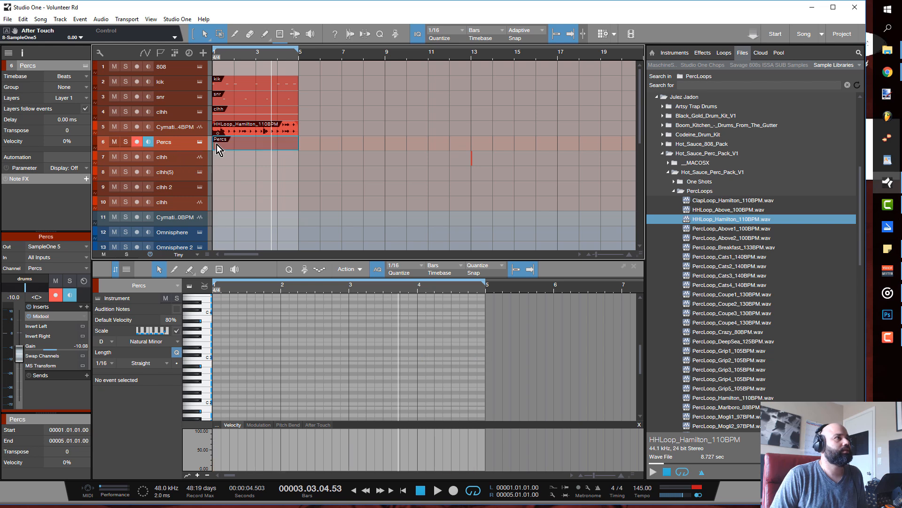
pyautogui.doubleClick(265, 358)
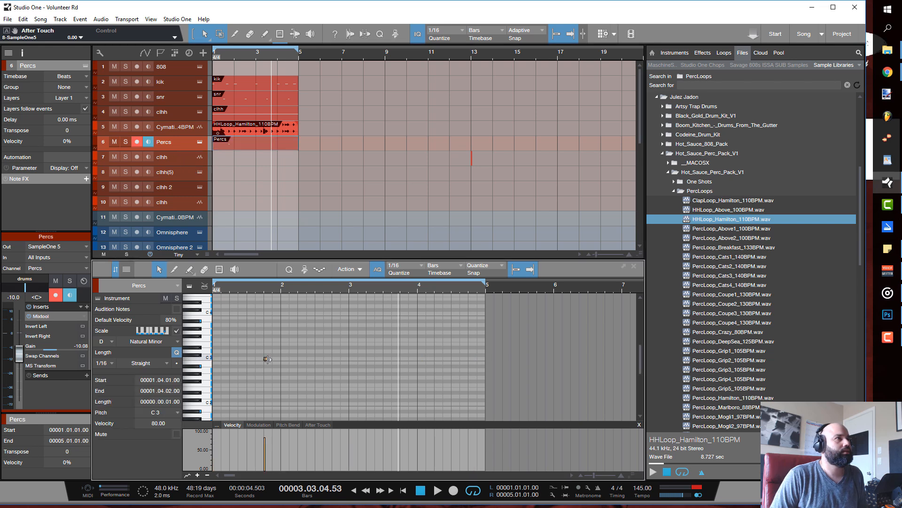
pyautogui.moveTo(269, 358); pyautogui.dragTo(340, 359)
pyautogui.moveTo(388, 391); pyautogui.dragTo(241, 338)
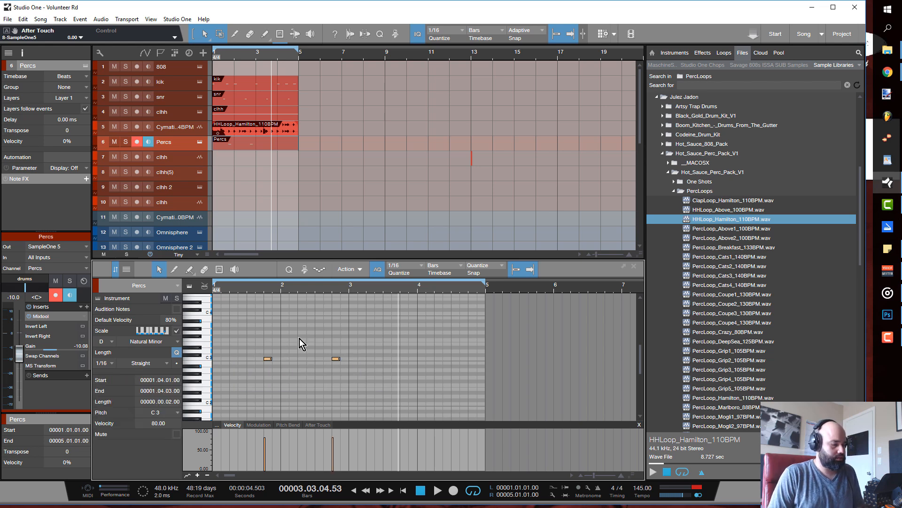
pyautogui.hotkey('ctrl', 'd')
# - Raise the Percs sampler's amp release to its maximum, and lower the track's Mixtool gain to -16.32 dB while the beat plays
pyautogui.click(200, 142)
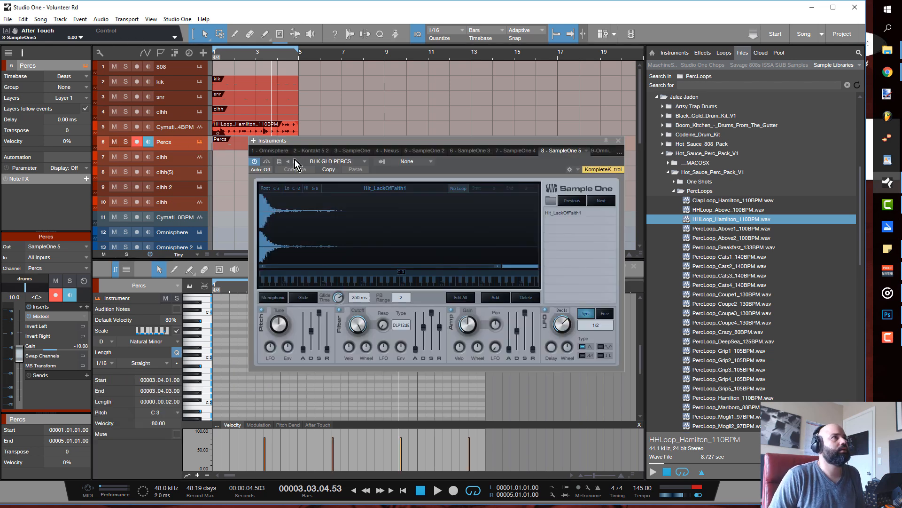
pyautogui.moveTo(534, 348); pyautogui.dragTo(528, 270)
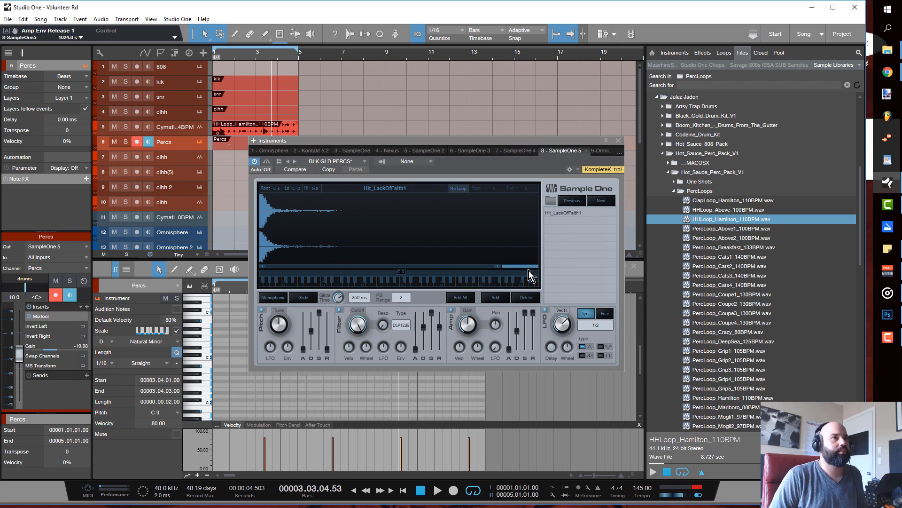
pyautogui.press('space')
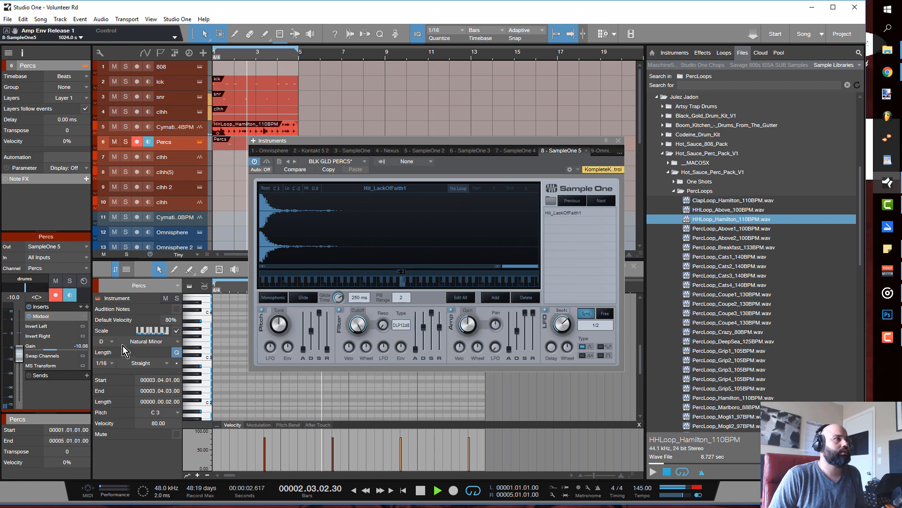
pyautogui.moveTo(55, 346); pyautogui.dragTo(51, 357)
pyautogui.click(619, 141)
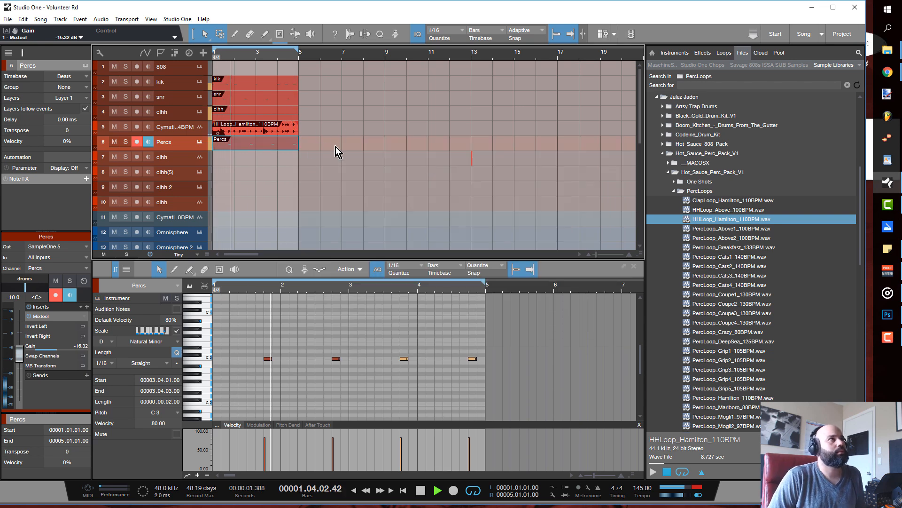
pyautogui.press('space')
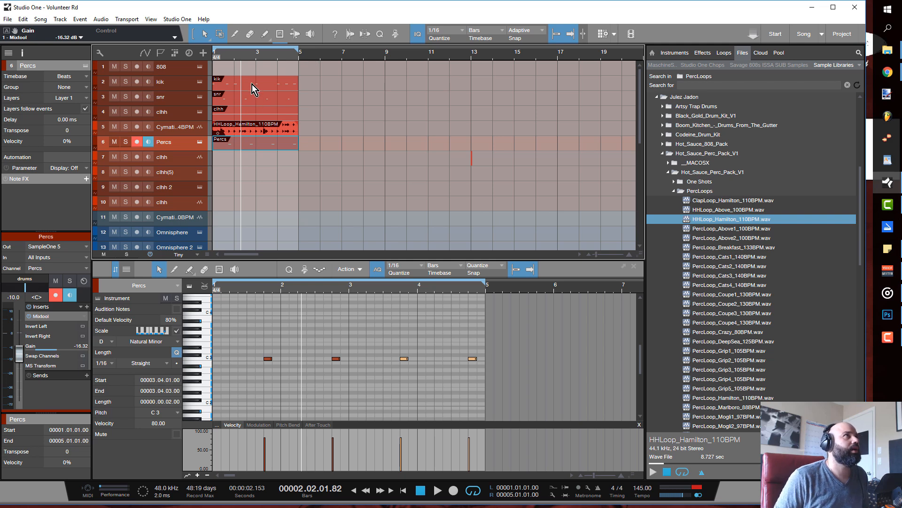
# - Copy the kik part onto the 808 track, audition it, and lower the 808's Mixtool gain to -16.32 dB
pyautogui.moveTo(252, 83); pyautogui.dragTo(252, 68)
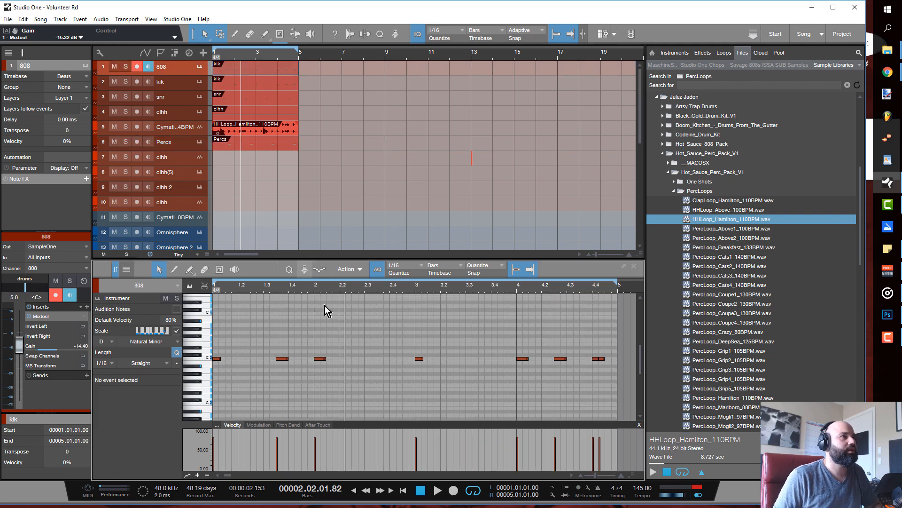
pyautogui.press('space')
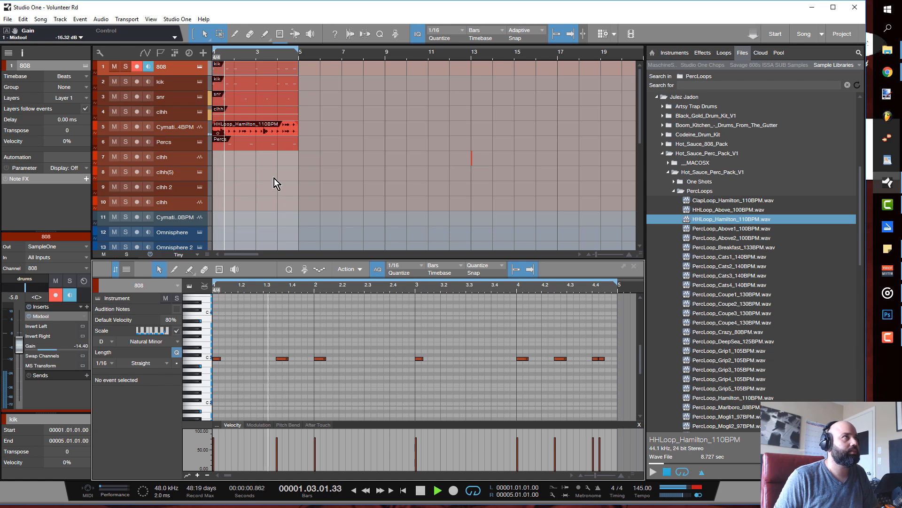
pyautogui.press('space')
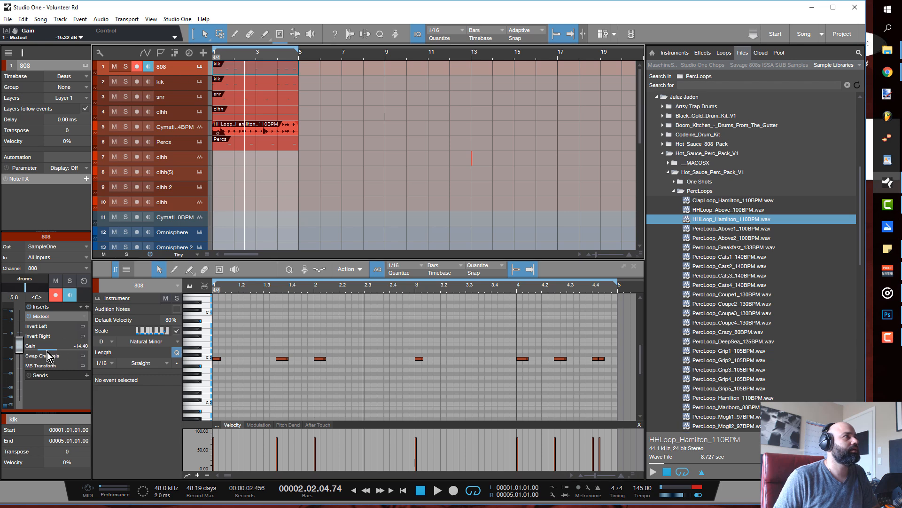
pyautogui.scroll(-1, 47, 351)
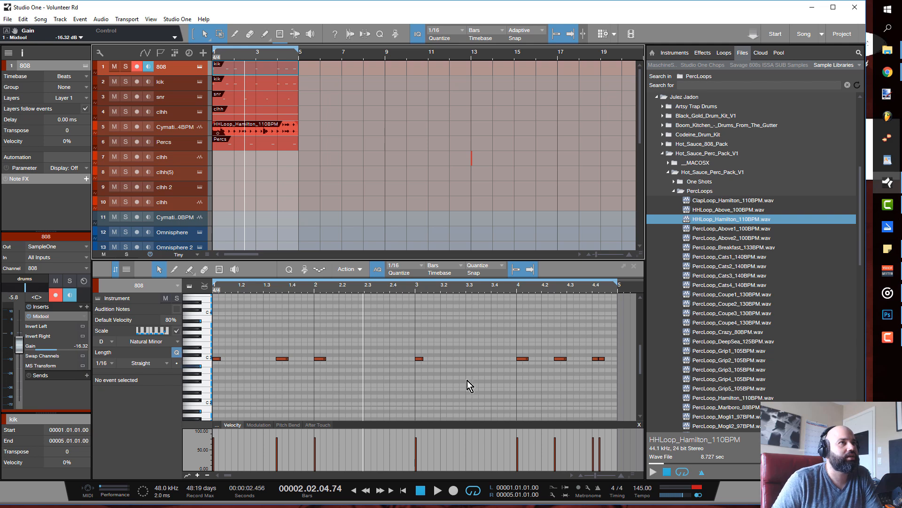
# - Add an A 3 note from 2.4.3 to 3.1.1 in the 808 part and play the beat
pyautogui.keyDown('alt'); pyautogui.click(405, 359); pyautogui.keyUp('alt')
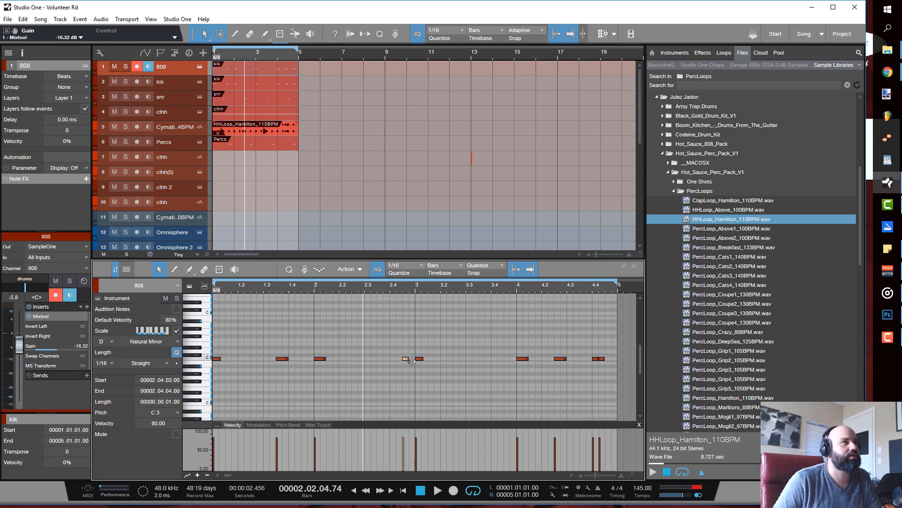
pyautogui.moveTo(411, 360); pyautogui.dragTo(409, 326)
pyautogui.press('space')
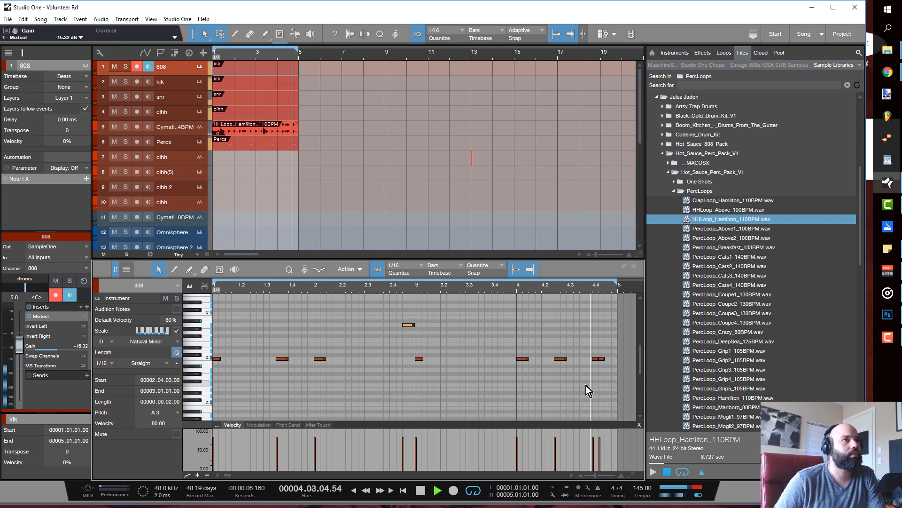
# - Raise the two short 808 notes at 4.4.1 to a semitone above A 3, and add a C 3 note from 4.4.3 to 5.1.1
pyautogui.click(595, 359)
pyautogui.moveTo(598, 359); pyautogui.dragTo(596, 321)
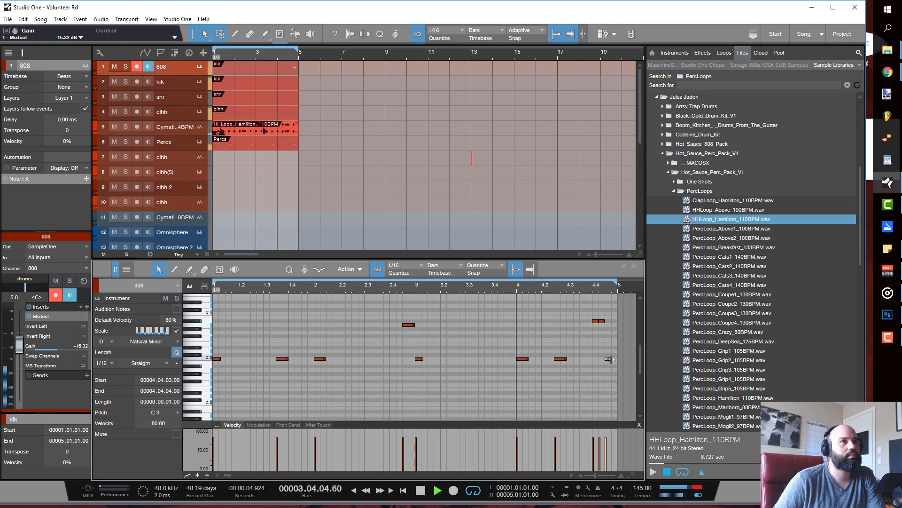
pyautogui.keyDown('ctrl'); pyautogui.moveTo(607, 359); pyautogui.dragTo(614, 360); pyautogui.keyUp('ctrl')
pyautogui.press('space')
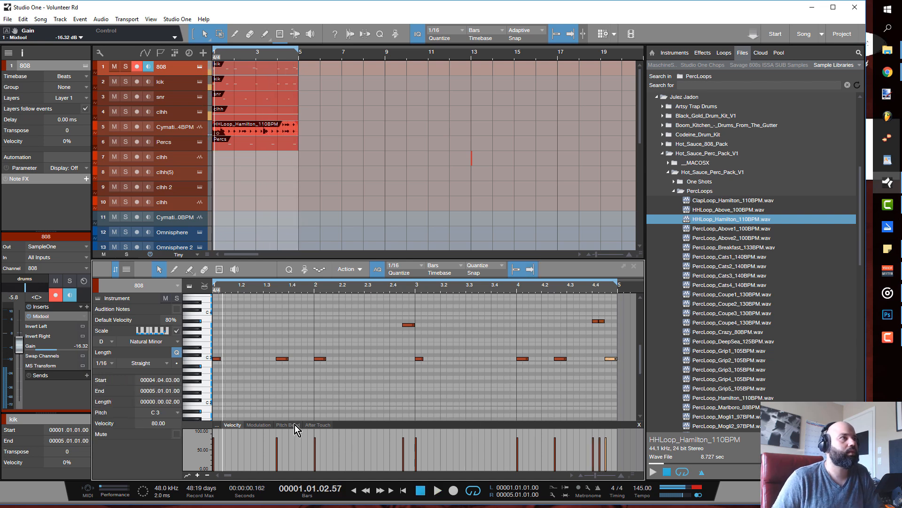
# - Draw pitch bend for the 808 part, flat at zero and ramping up to the maximum across the last note
pyautogui.click(291, 430)
pyautogui.click(297, 428)
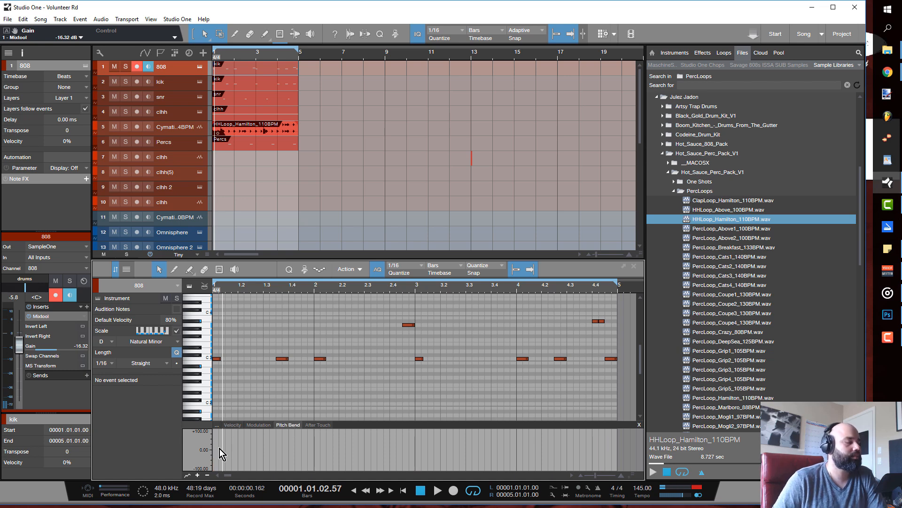
pyautogui.keyDown('ctrl'); pyautogui.click(232, 448); pyautogui.keyUp('ctrl')
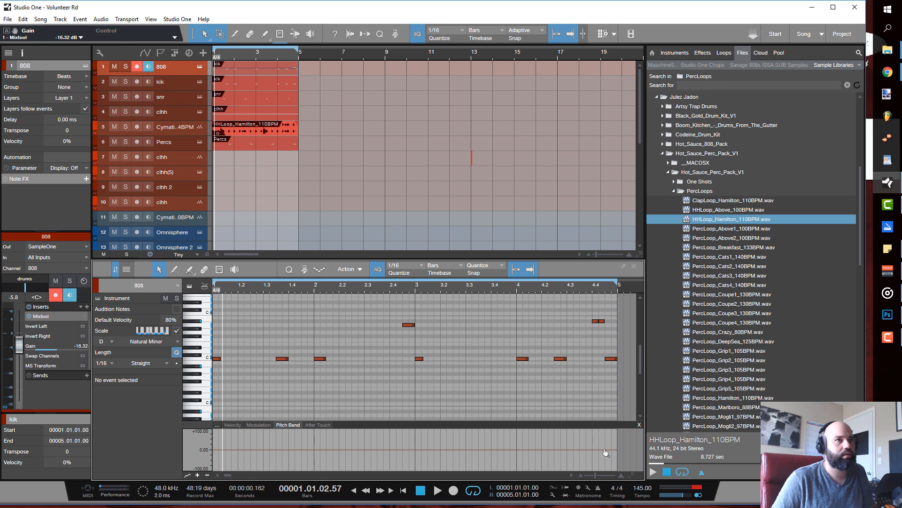
pyautogui.moveTo(616, 454); pyautogui.dragTo(617, 431)
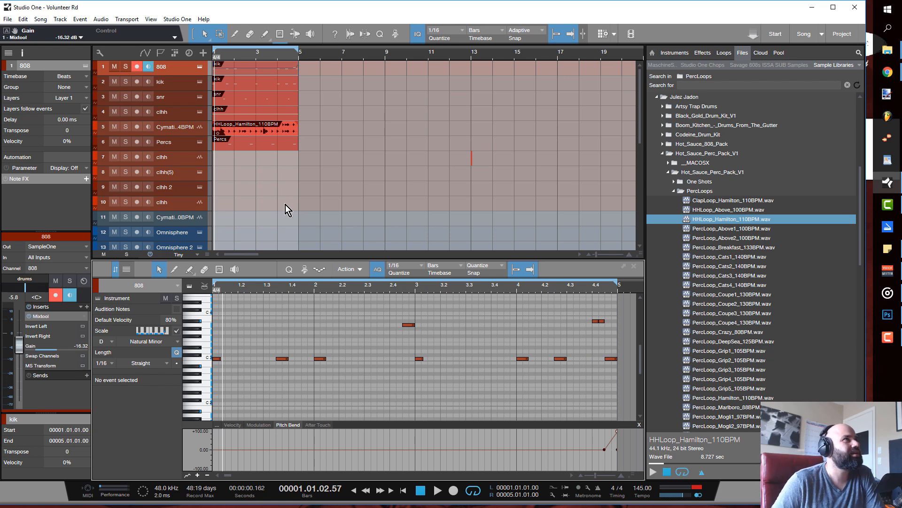
# - Check the pitch bend range in the 808's SampleOne, close the instrument, and play the beat
pyautogui.click(199, 67)
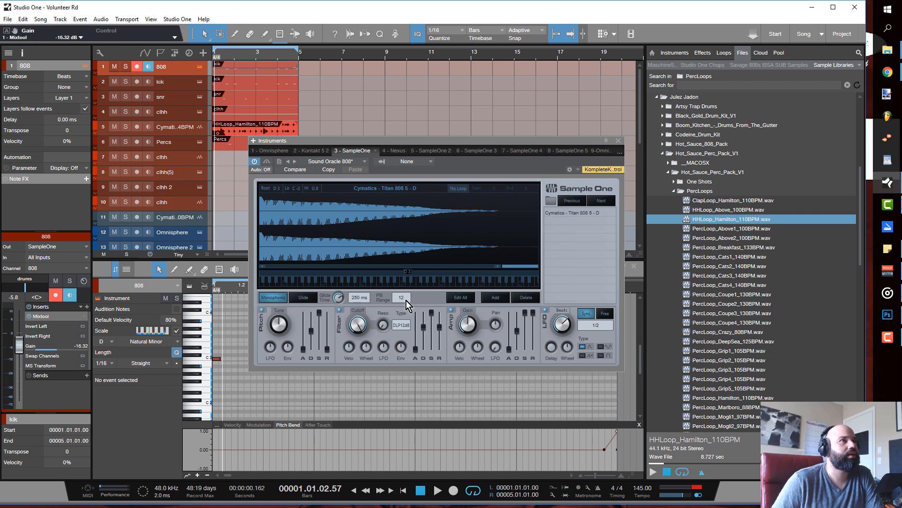
pyautogui.click(618, 141)
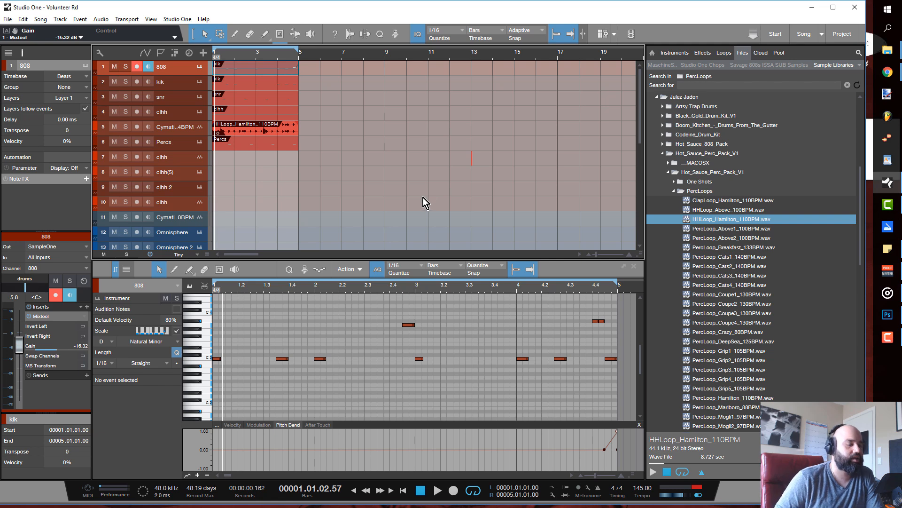
pyautogui.press('space')
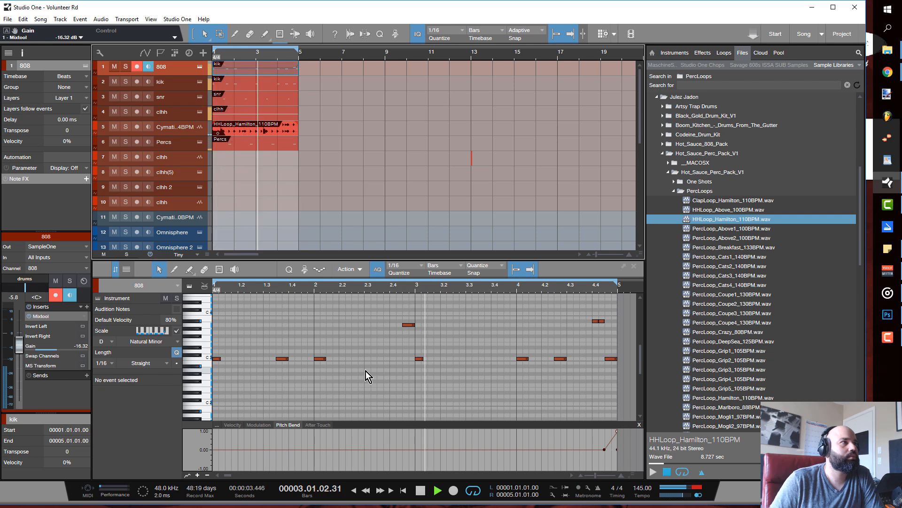
# - Change the scale root to C, keeping Natural Minor, and draw a G# 2 note from 2.3.1 to 2.3.3 in the 808 part
pyautogui.click(114, 342)
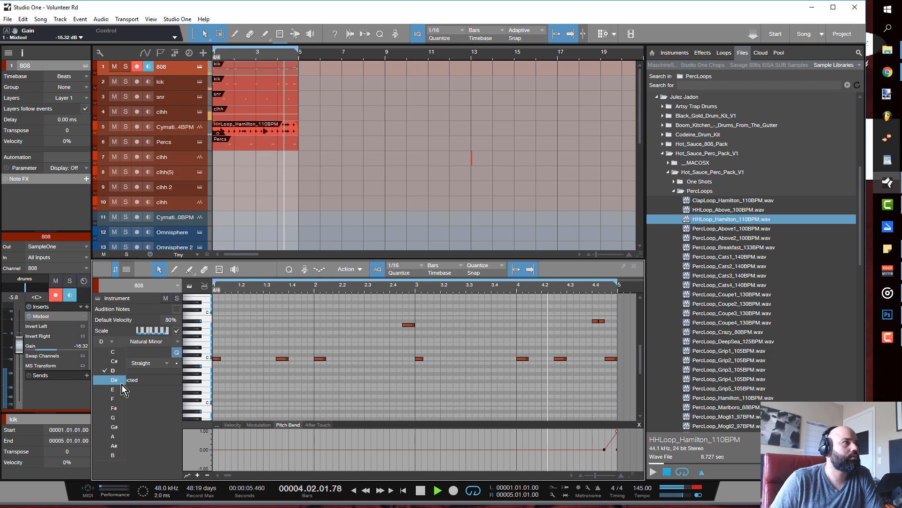
pyautogui.click(172, 344)
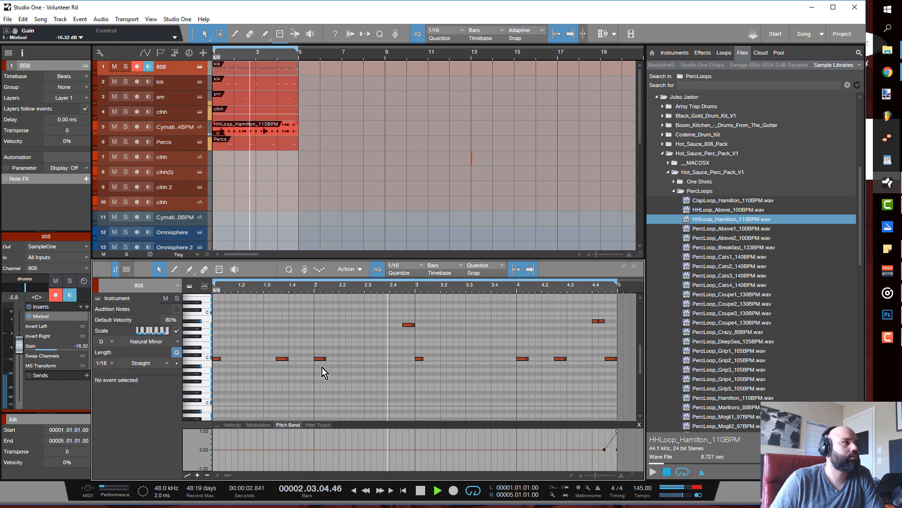
pyautogui.click(112, 342)
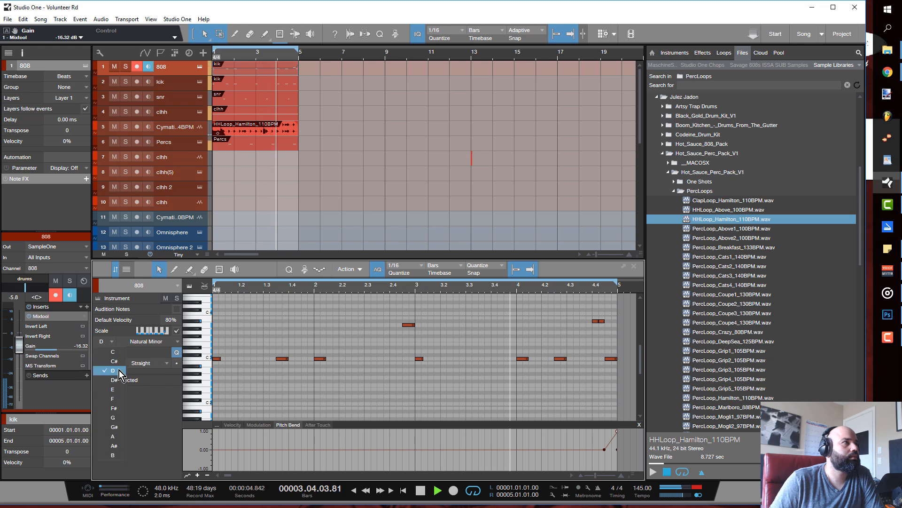
pyautogui.click(120, 355)
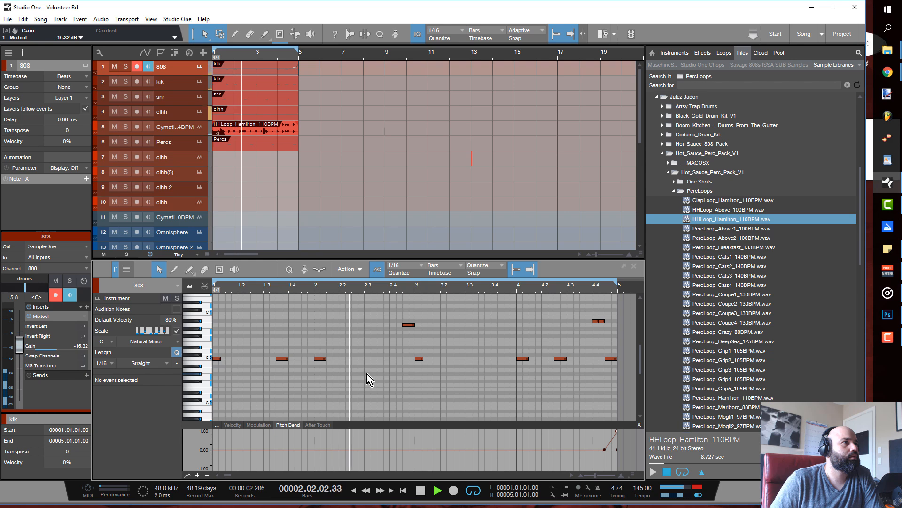
pyautogui.moveTo(366, 373); pyautogui.dragTo(377, 374)
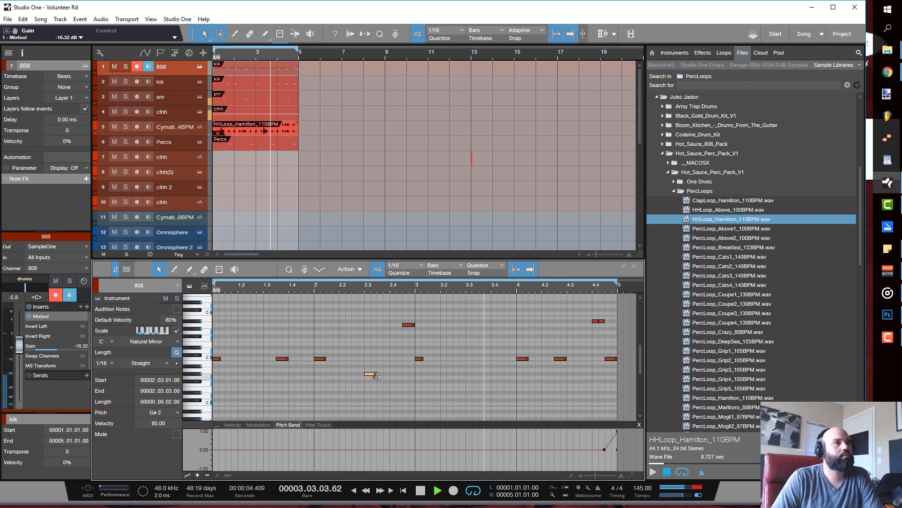
# - Add a pitch bend ramp from zero at about 2.4.1 up to the maximum at 2.4.3, drop it back to zero, and audition it
pyautogui.click(390, 451)
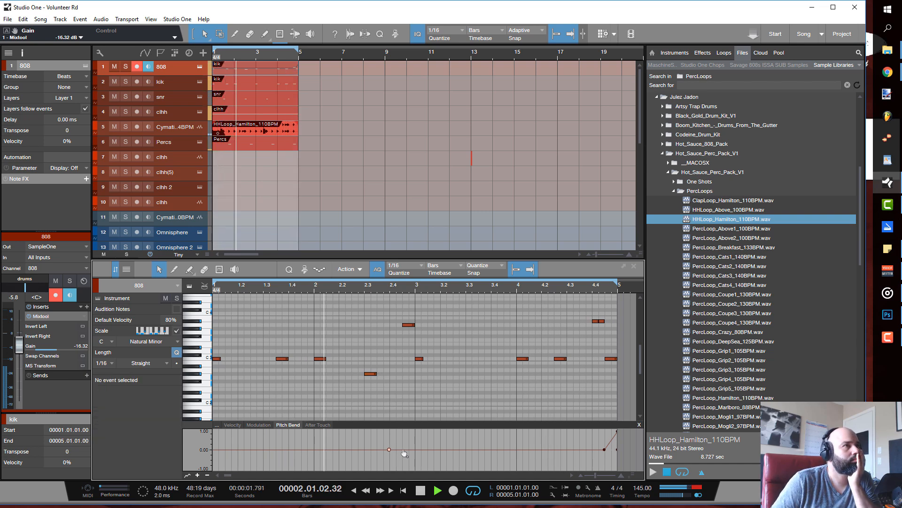
pyautogui.moveTo(402, 450)
pyautogui.mouseDown()
pyautogui.moveTo(404, 430)
pyautogui.moveTo(406, 456)
pyautogui.mouseUp()
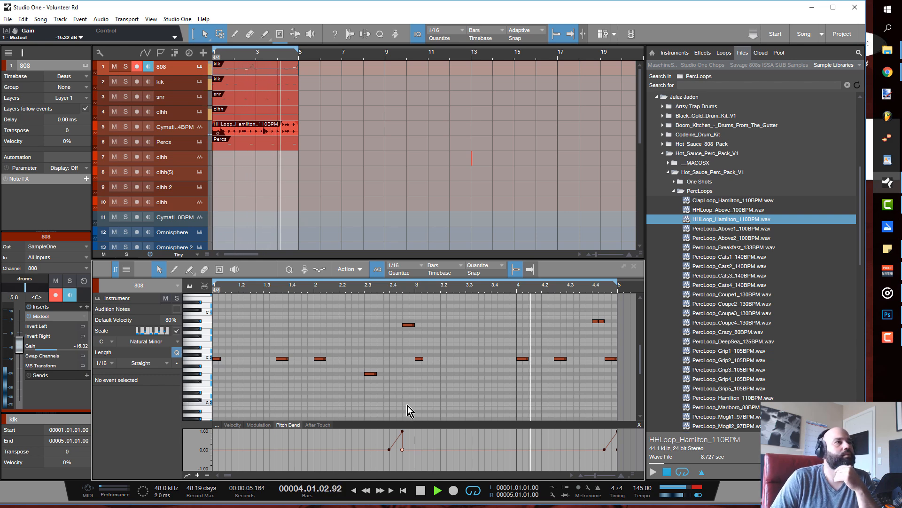
pyautogui.press('space')
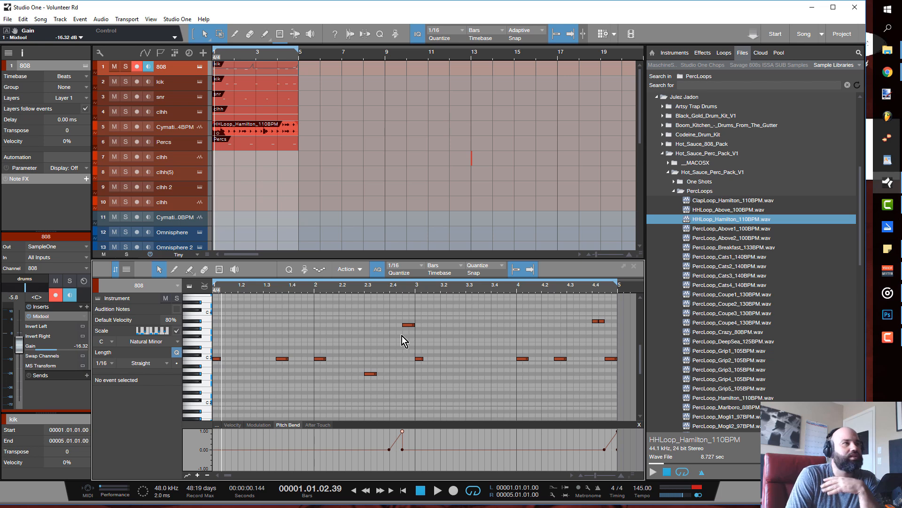
# - Audition the beat, then bring up the bus channels in the mixer and select the drums bus
pyautogui.press('space')
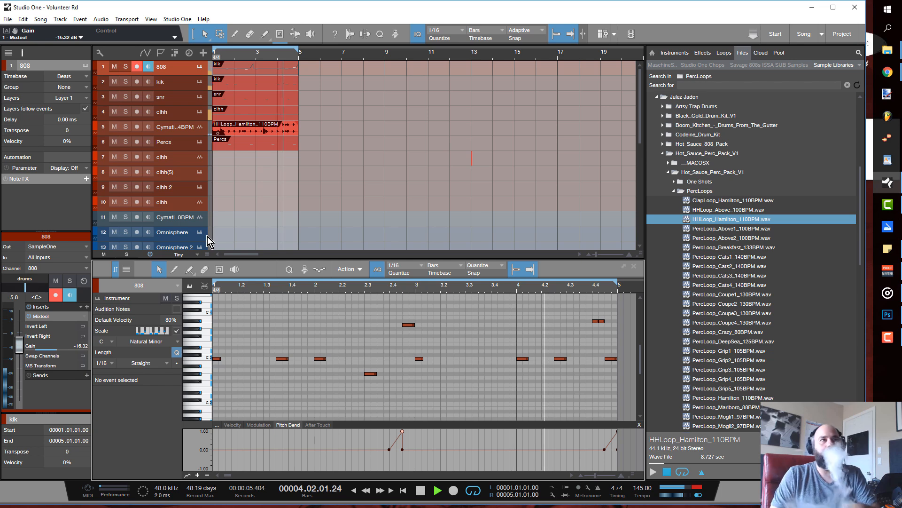
pyautogui.press('space')
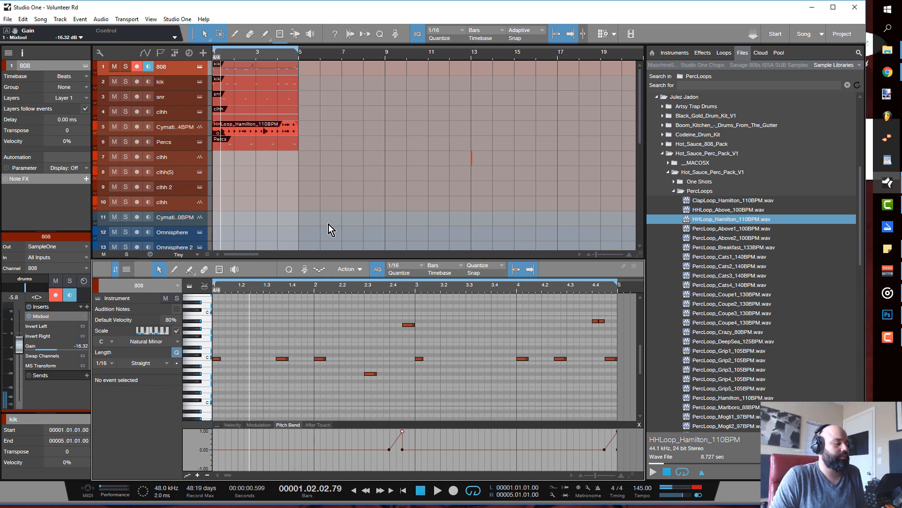
pyautogui.press('F3')
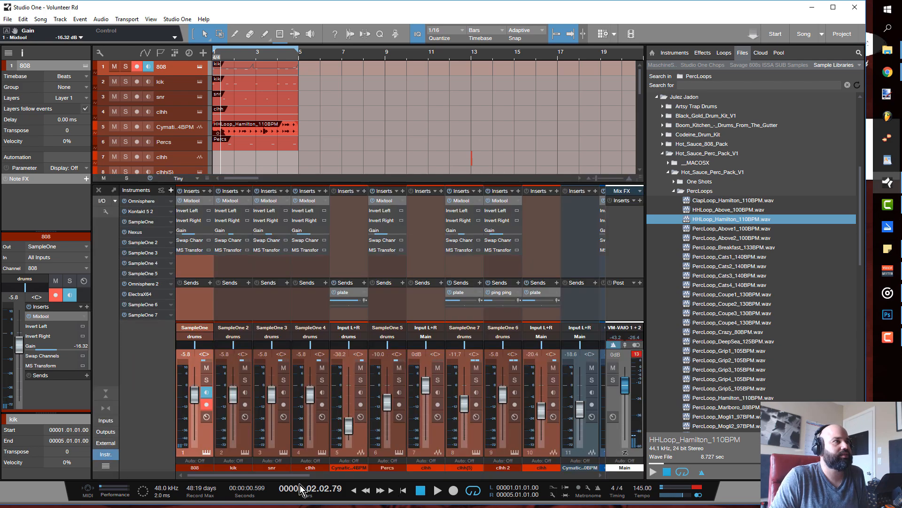
pyautogui.moveTo(271, 478); pyautogui.dragTo(577, 478)
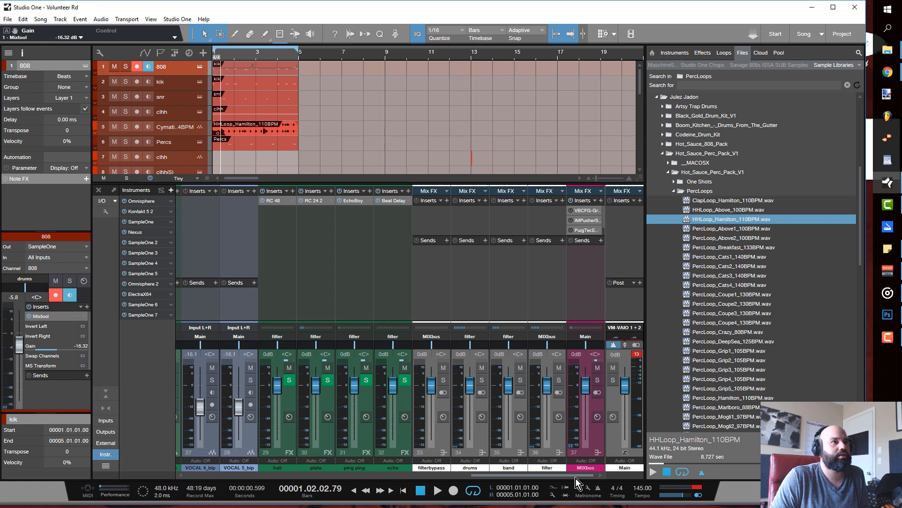
pyautogui.click(476, 445)
pyautogui.click(514, 440)
pyautogui.click(550, 441)
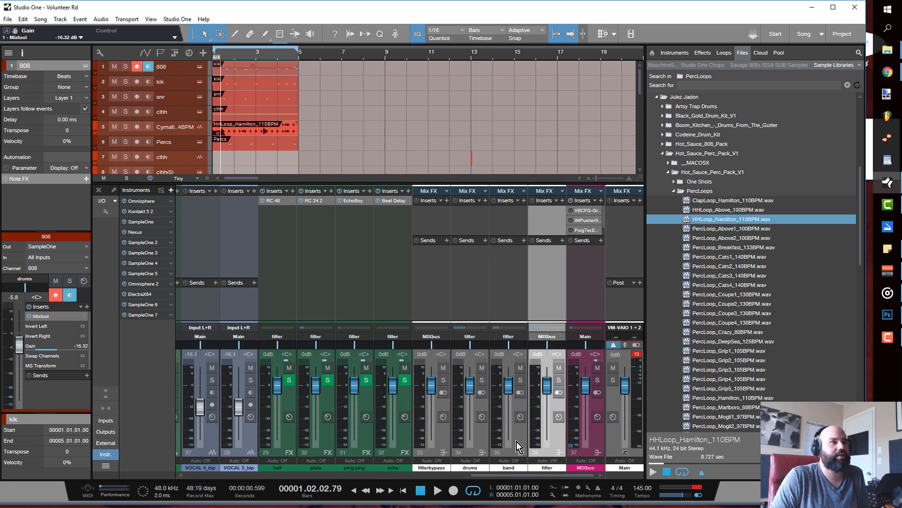
pyautogui.click(484, 441)
pyautogui.click(446, 444)
pyautogui.click(491, 441)
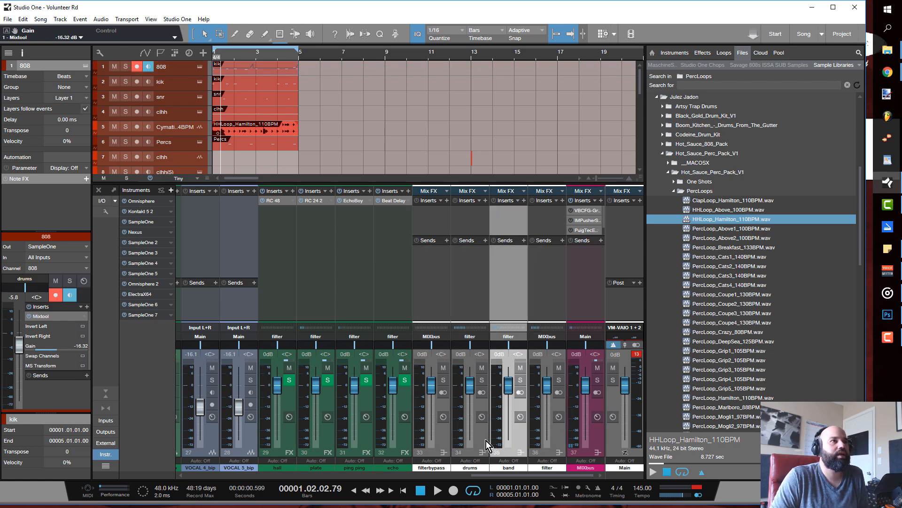
pyautogui.click(486, 440)
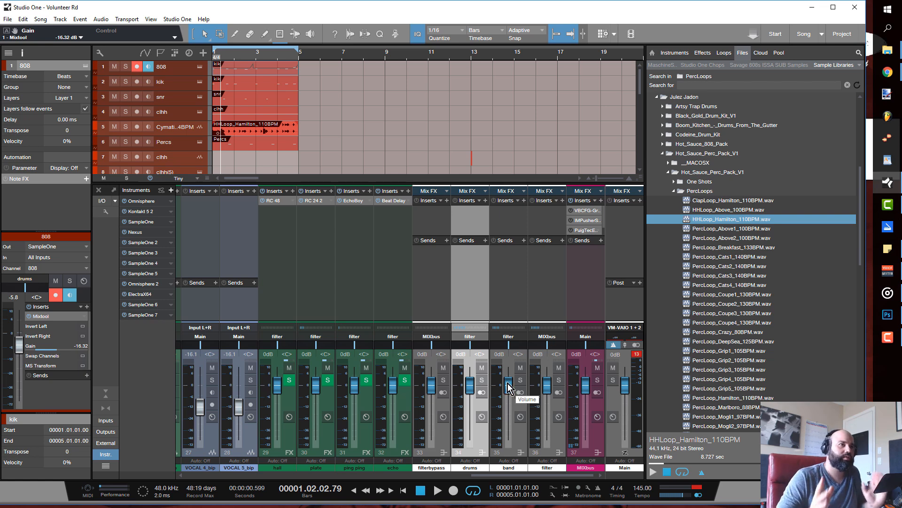
# - Insert the Sugar Bytes Looperator effect on the drums bus
pyautogui.click(484, 201)
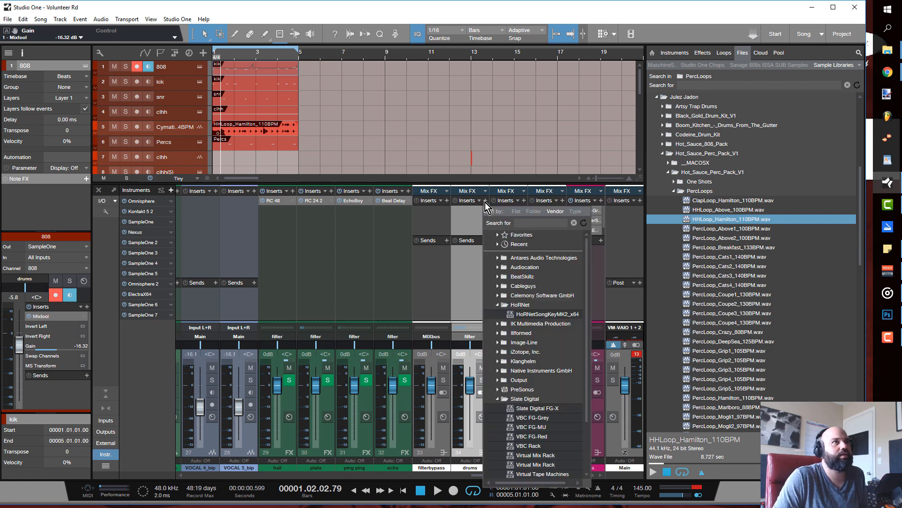
pyautogui.click(497, 397)
pyautogui.click(499, 417)
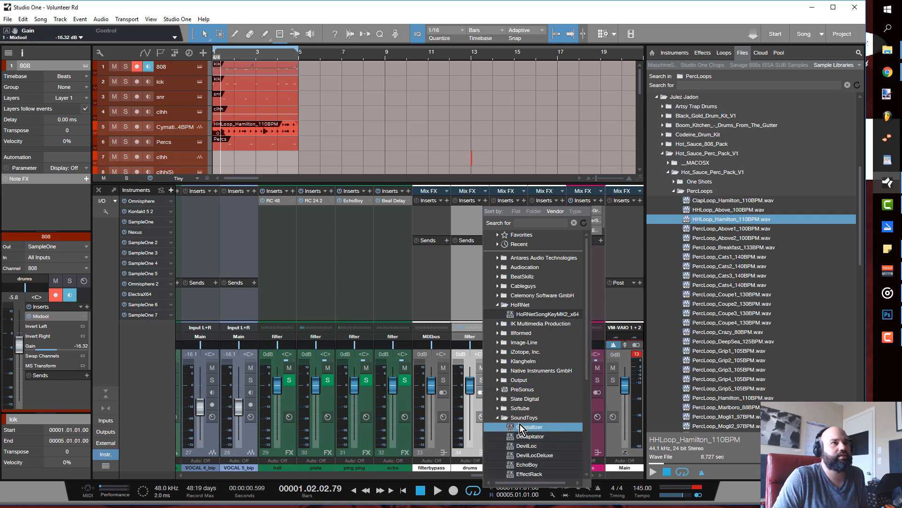
pyautogui.click(497, 418)
pyautogui.click(497, 427)
pyautogui.scroll(-1, 528, 423)
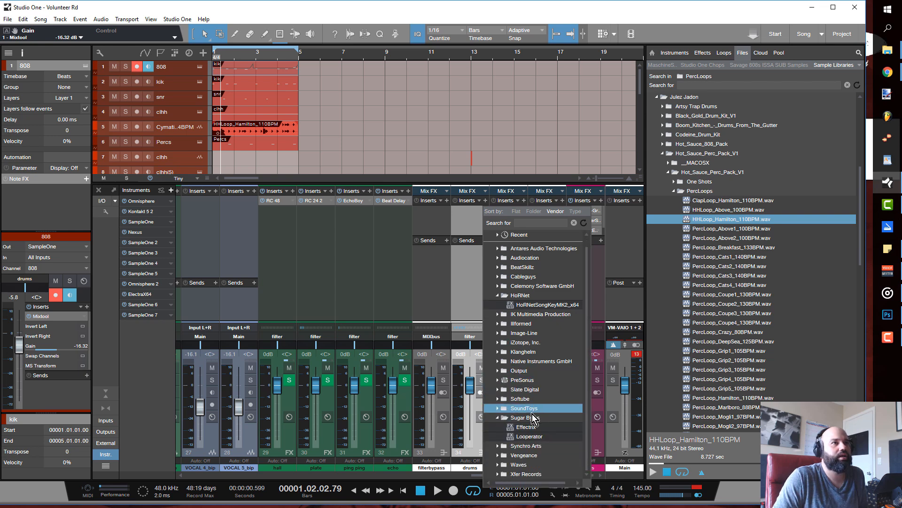
pyautogui.doubleClick(528, 436)
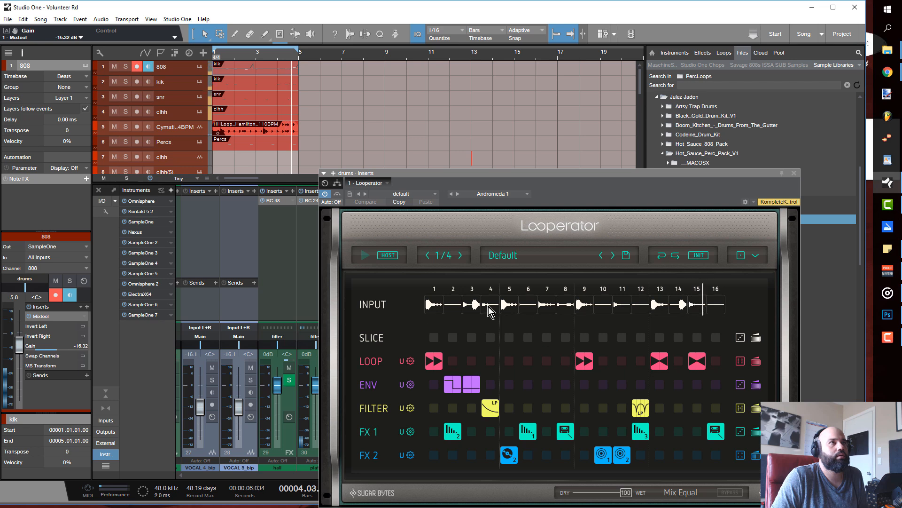
# - Add Looperator's Bypass parameter to a new automation track for the drums bus, and close the plug-in
pyautogui.click(341, 203)
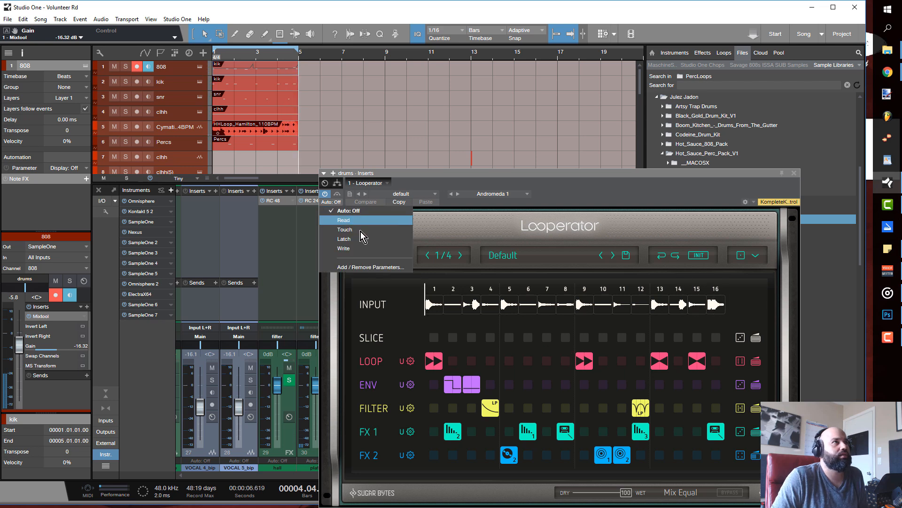
pyautogui.click(368, 268)
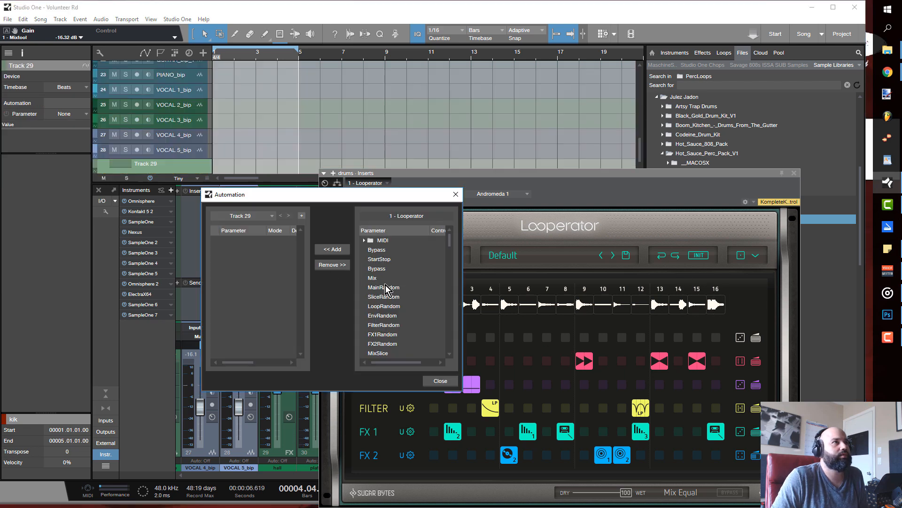
pyautogui.click(335, 250)
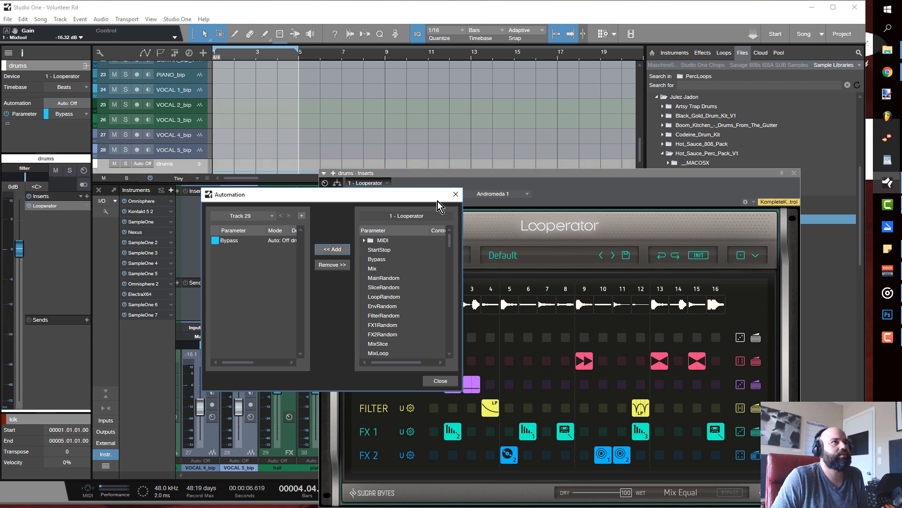
pyautogui.click(456, 194)
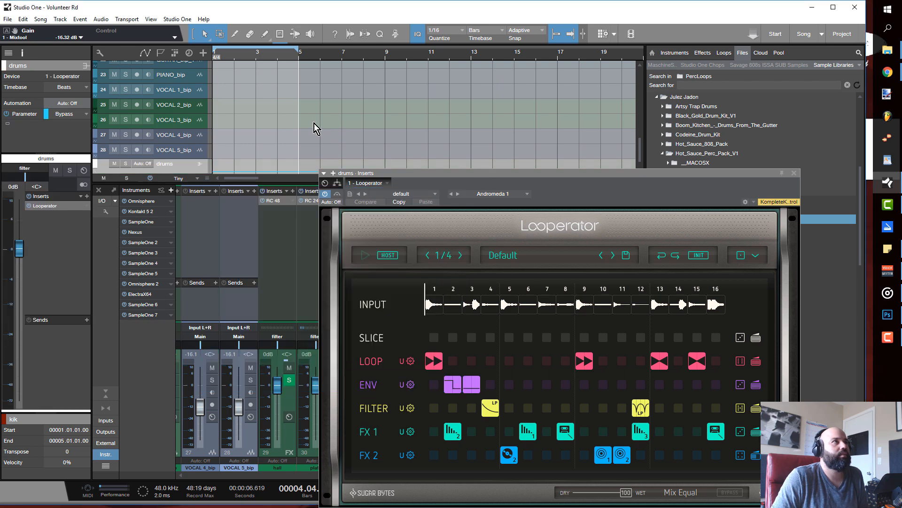
pyautogui.click(794, 173)
# - Draw the drums bus Bypass automation at maximum up to bar 5, minimum from bar 5 to 9, and maximum from bar 9
pyautogui.scroll(3, 300, 166)
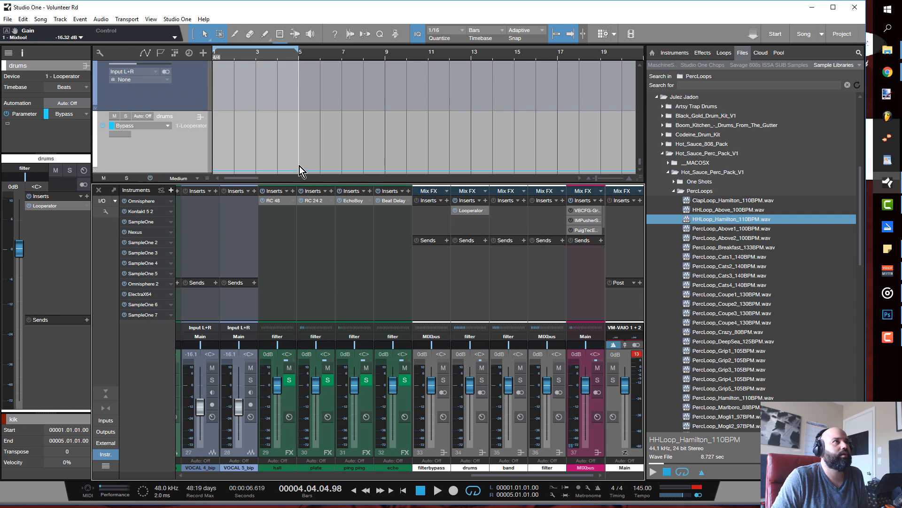
pyautogui.click(300, 170)
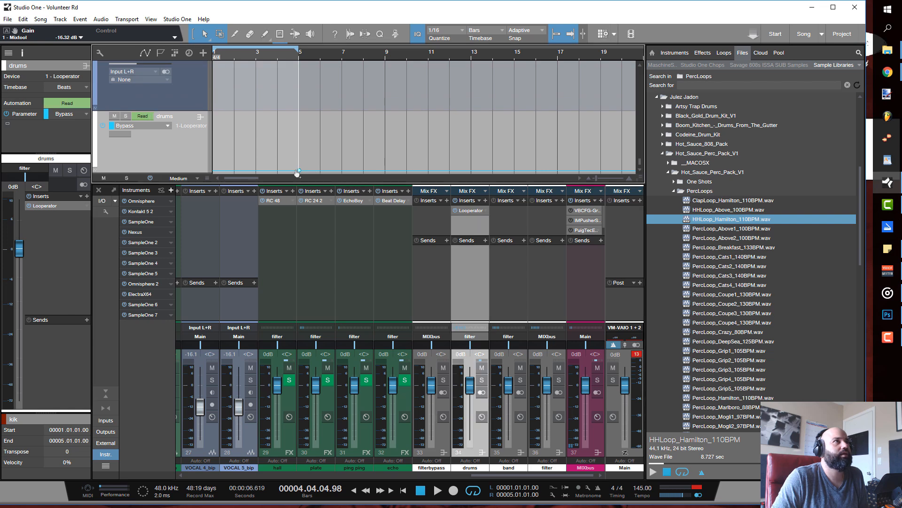
pyautogui.moveTo(291, 169); pyautogui.dragTo(288, 113)
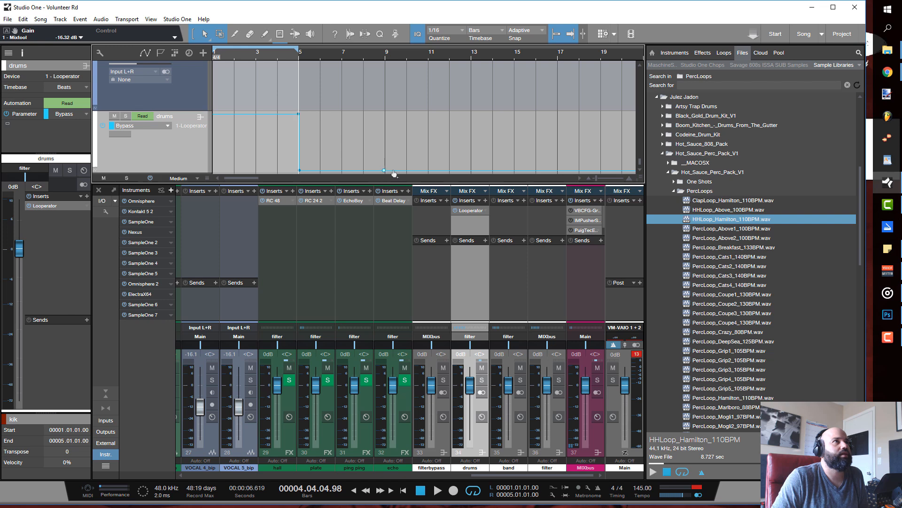
pyautogui.moveTo(401, 171); pyautogui.dragTo(390, 114)
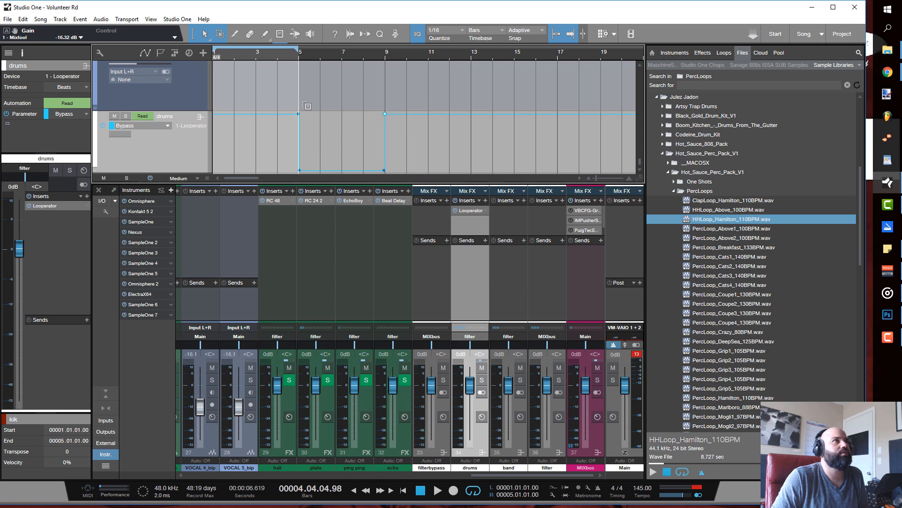
# - Duplicate all the 808, drum and percussion parts from bar 1 to bar 5, and extend the loop range to bar 9
pyautogui.scroll(-3, 304, 104)
pyautogui.scroll(1, 310, 118)
pyautogui.scroll(2, 312, 120)
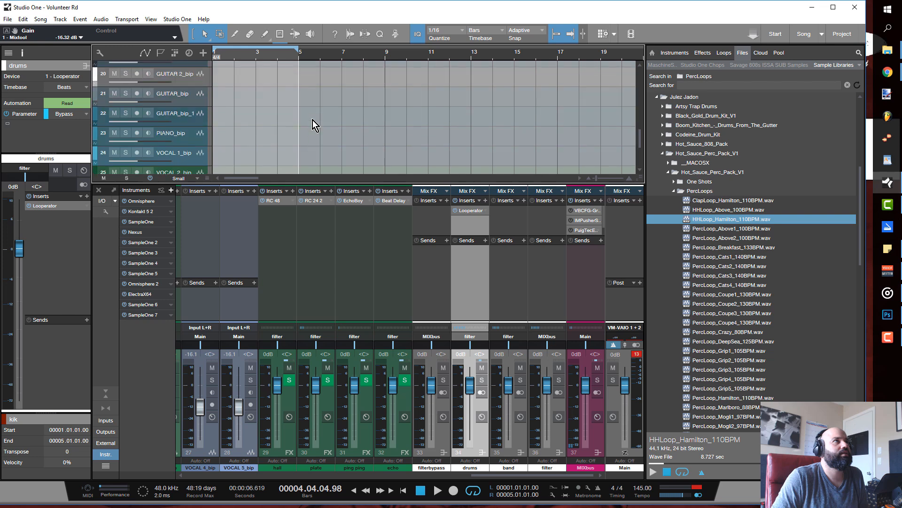
pyautogui.scroll(-1, 312, 120)
pyautogui.scroll(4, 322, 117)
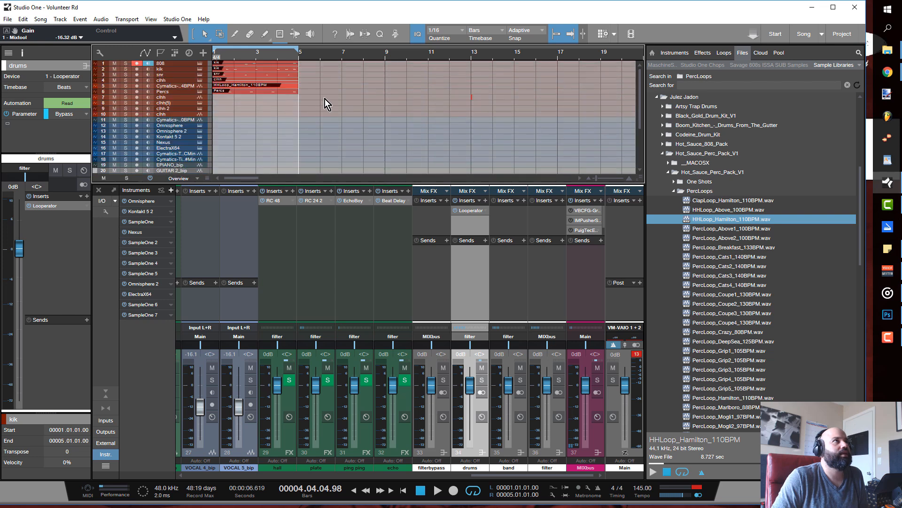
pyautogui.moveTo(326, 100); pyautogui.dragTo(221, 65)
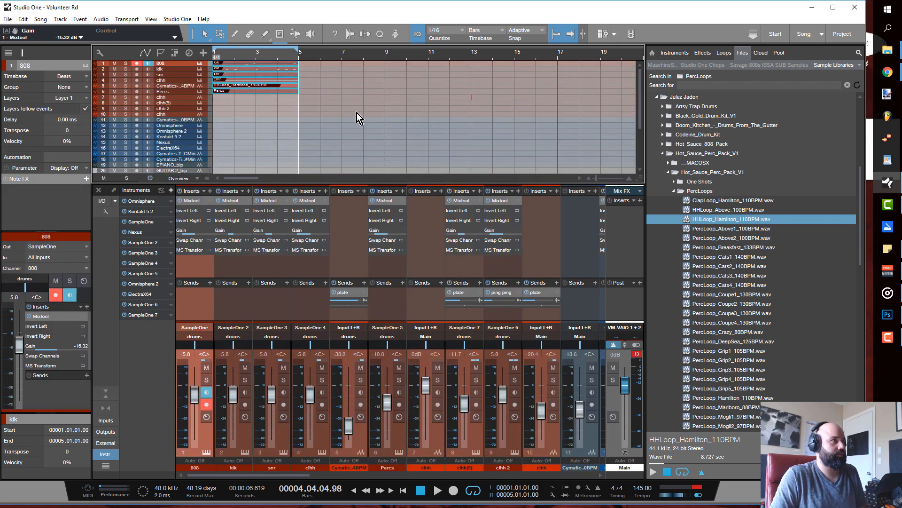
pyautogui.press('d')
pyautogui.moveTo(299, 53); pyautogui.dragTo(385, 52)
# - Play the eight-bar loop from the song start and reset the main output's clip indicator
pyautogui.press(',')
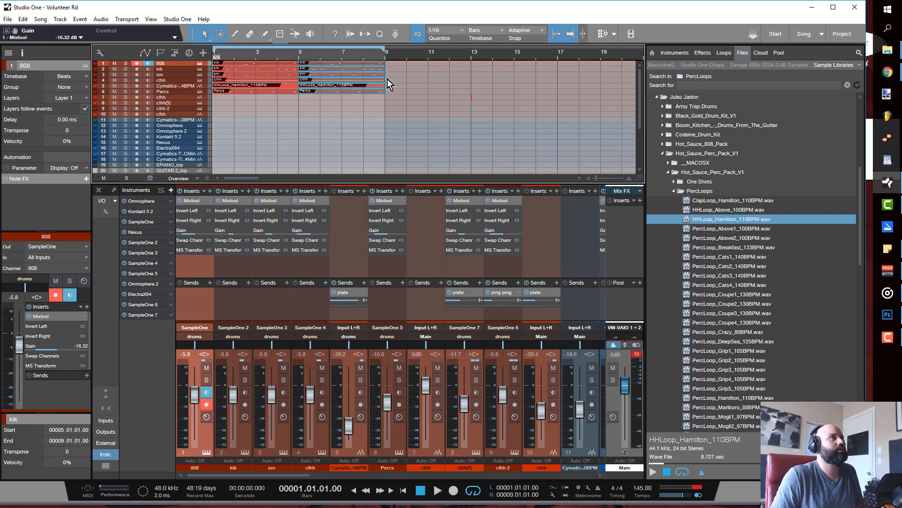
pyautogui.press('space')
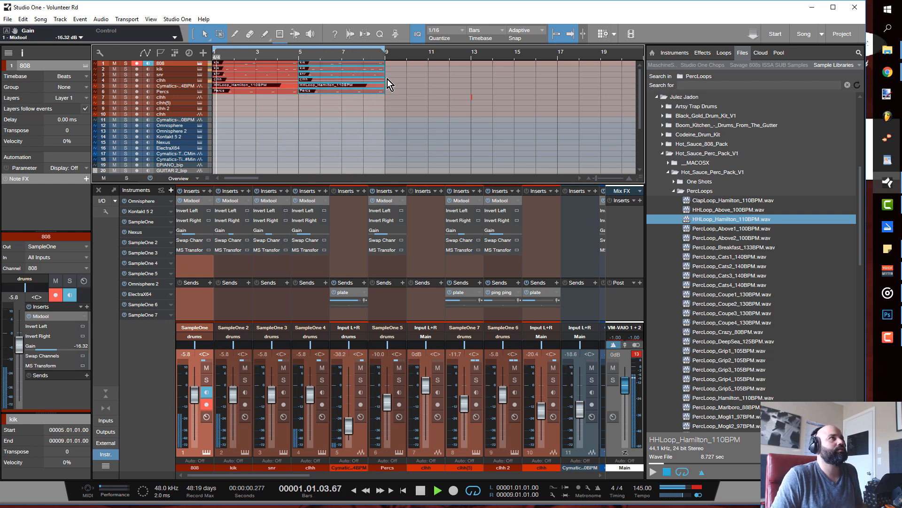
pyautogui.click(636, 354)
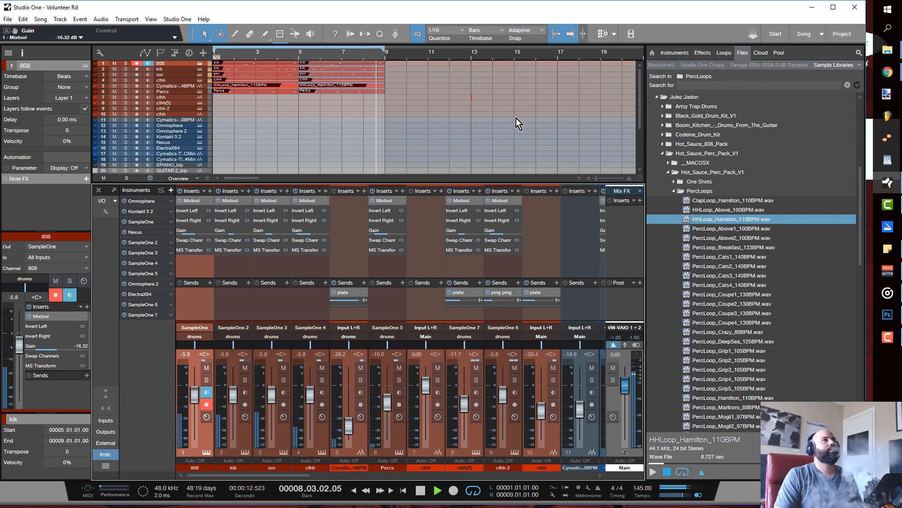
pyautogui.press('space')
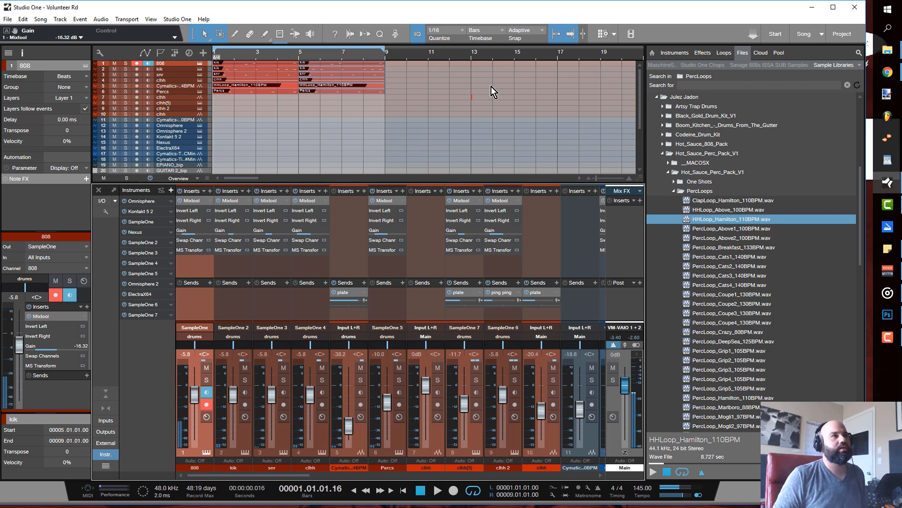